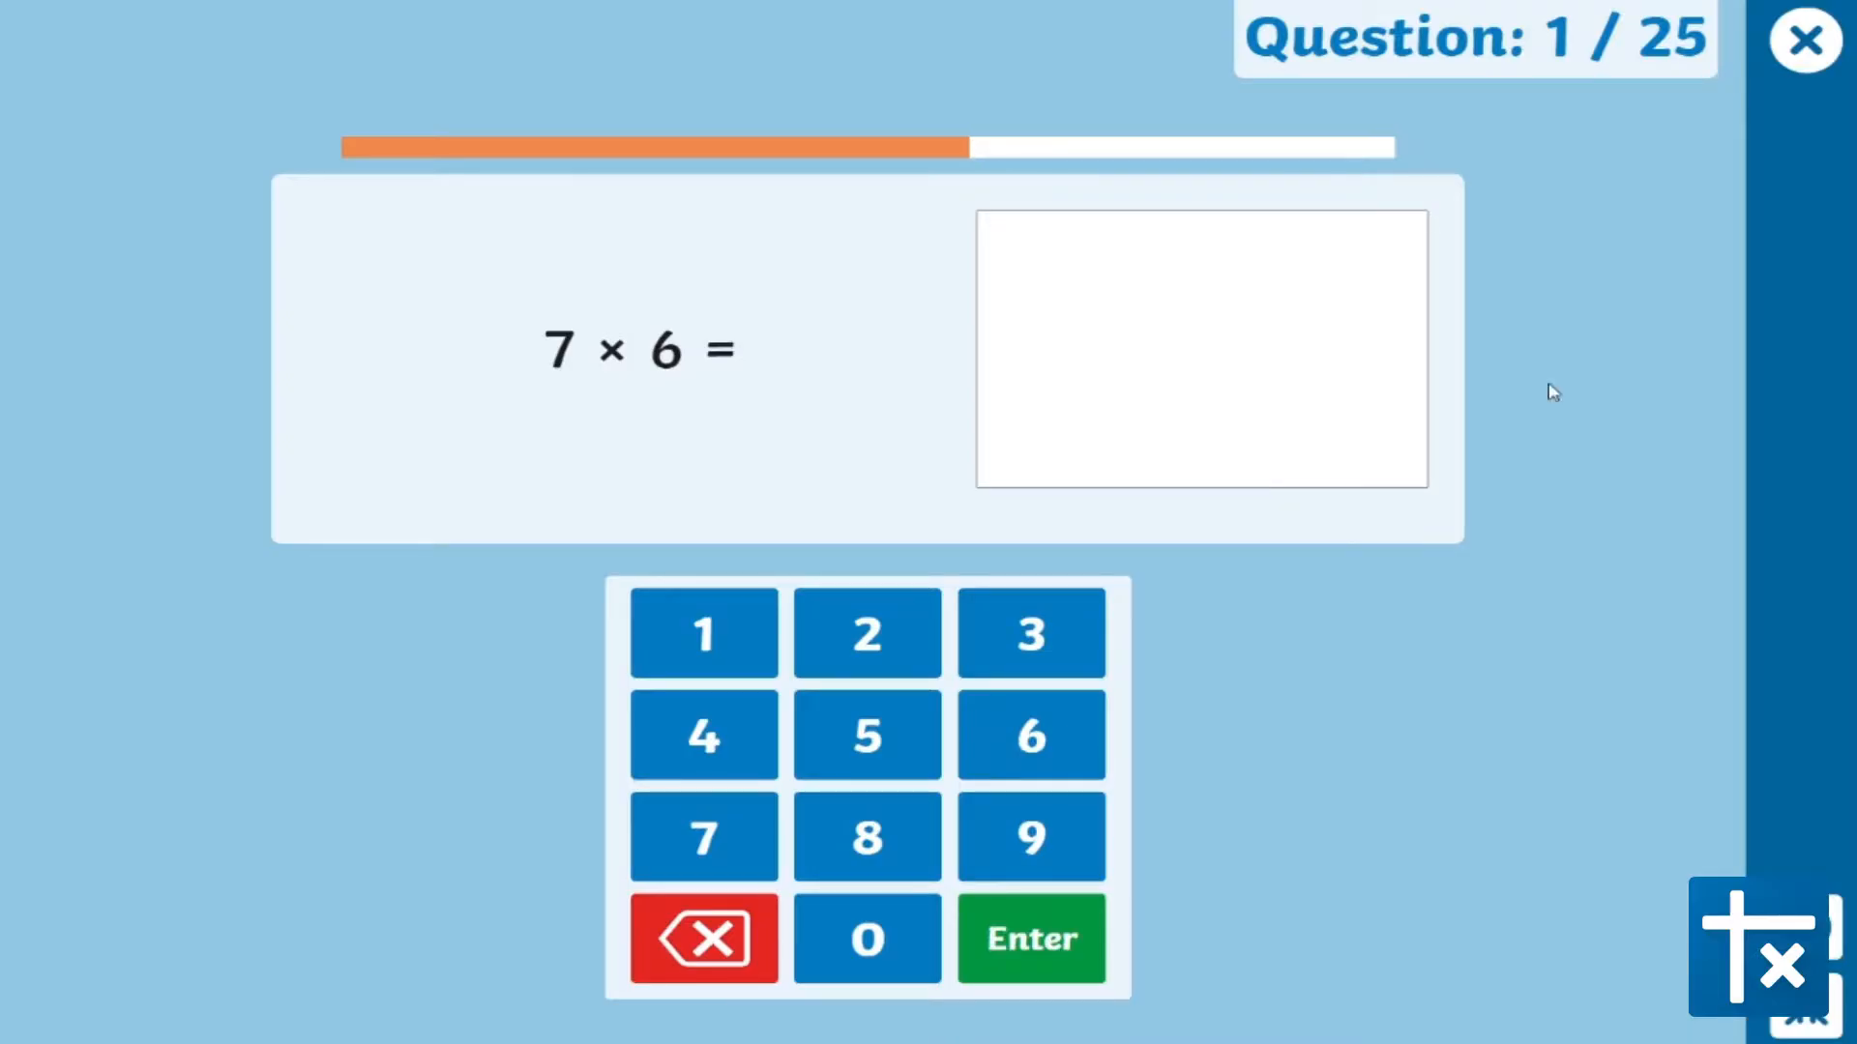
# - Answer the 7 × 6 question with 42 and move on to question 2 of 25
pyautogui.click(1317, 290)
pyautogui.write('42')
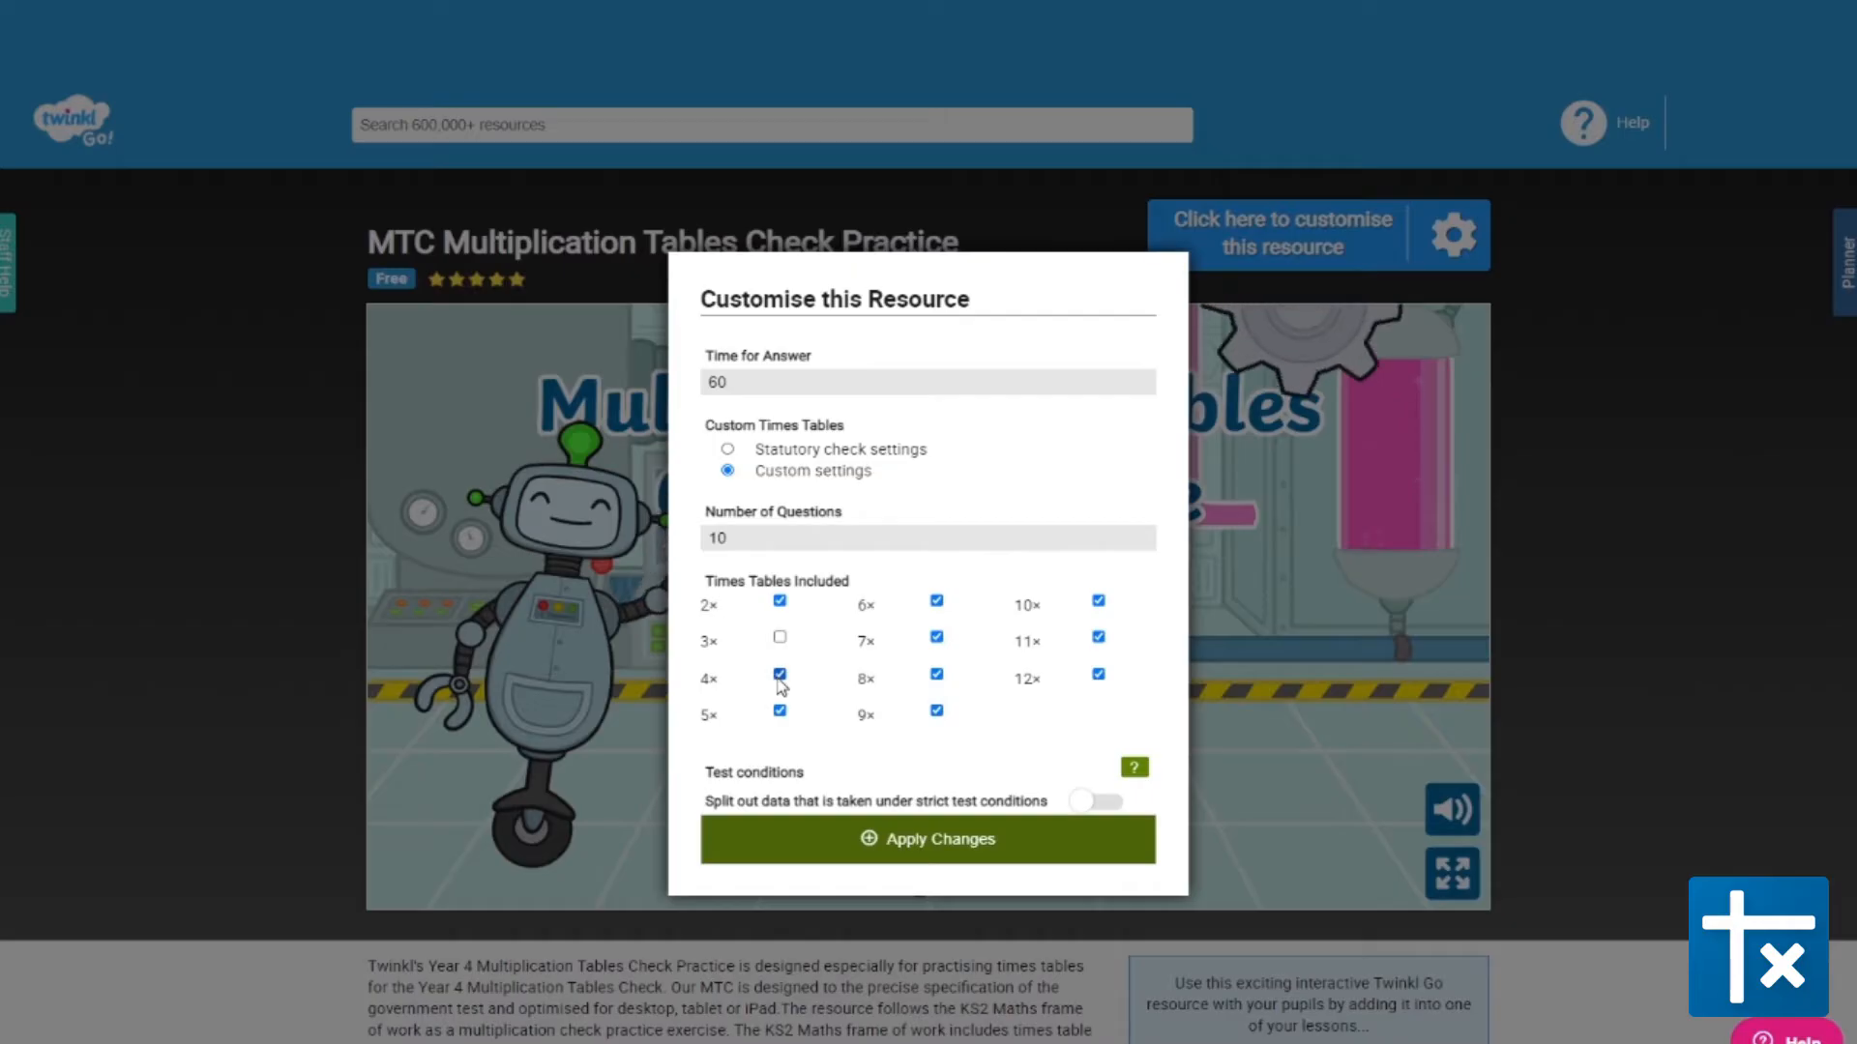
# - Untick the 8×, 9×, 11× and 12× tables so only 2×, 5× and 10× remain, and apply the changes
pyautogui.click(936, 639)
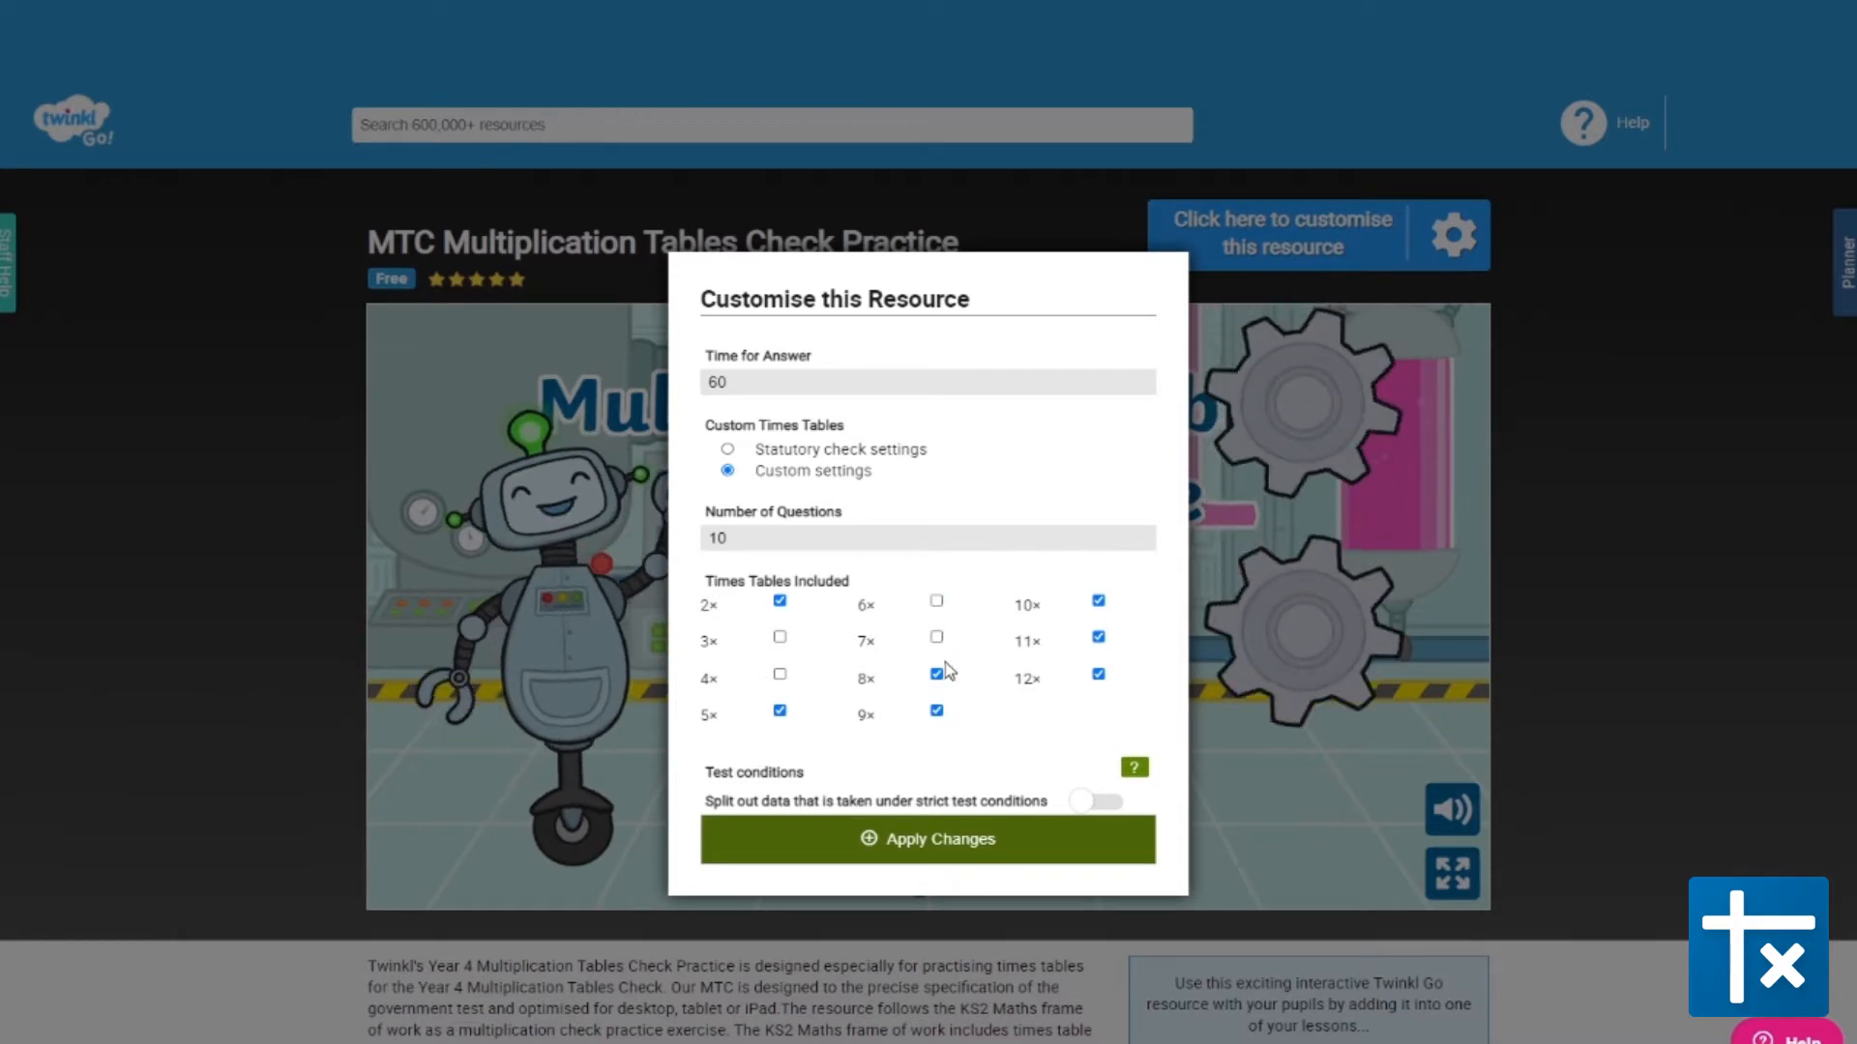
pyautogui.click(936, 674)
pyautogui.click(936, 712)
pyautogui.click(1099, 636)
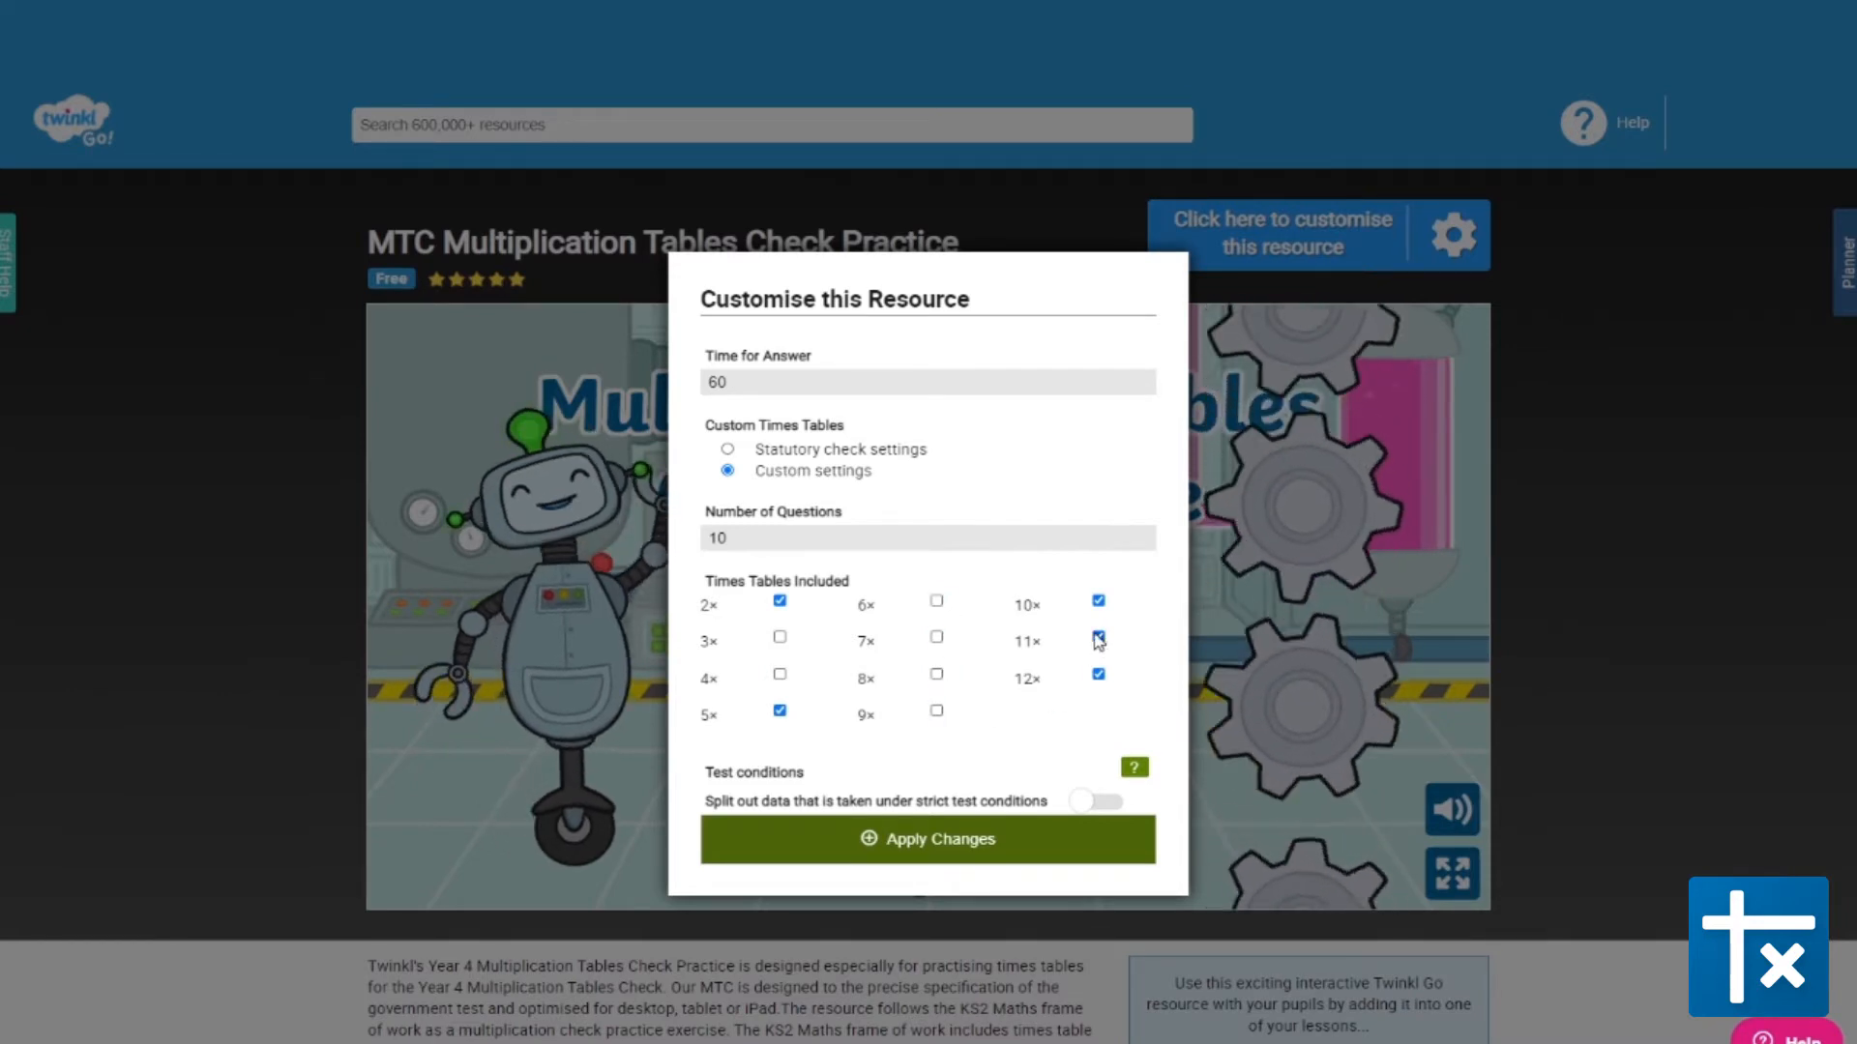
pyautogui.click(1098, 673)
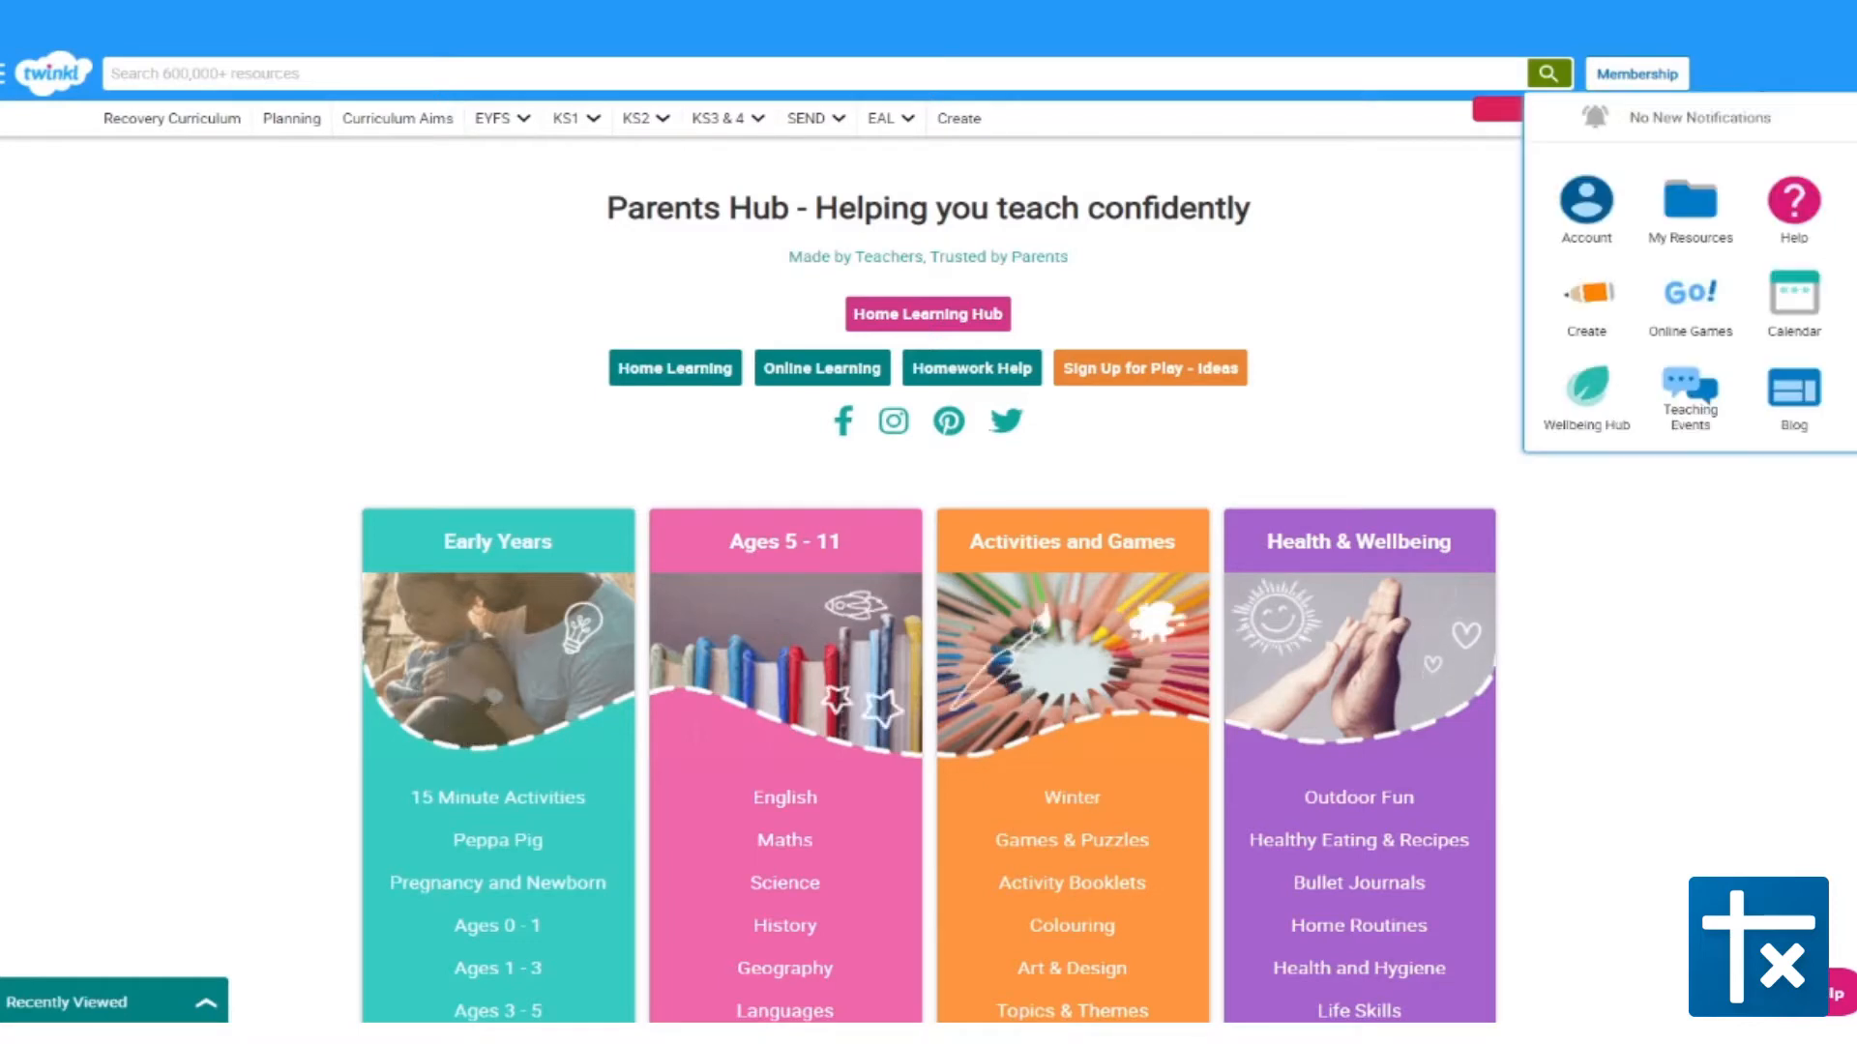
pyautogui.scroll(-3, 1727, 275)
pyautogui.scroll(-3, 1726, 270)
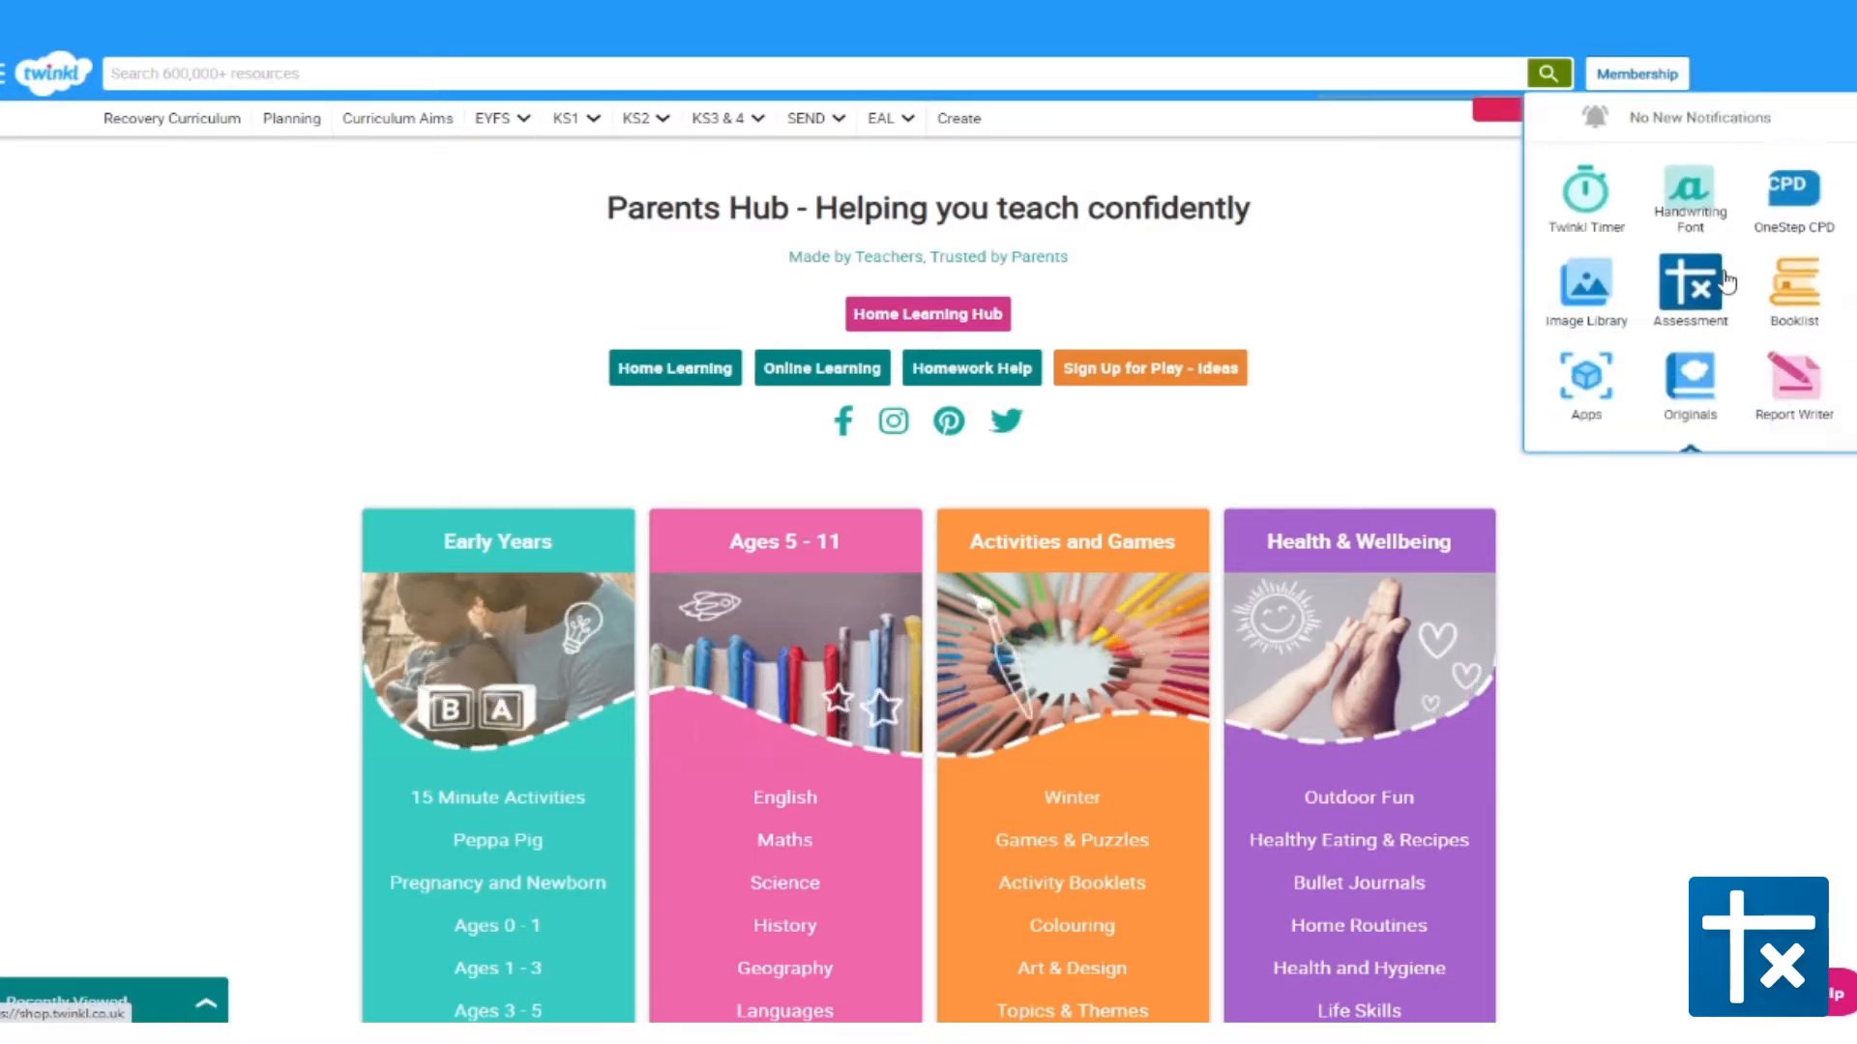
# - Switch on Tables Assessment as a Parent, agreeing to and accepting the terms
pyautogui.click(1707, 262)
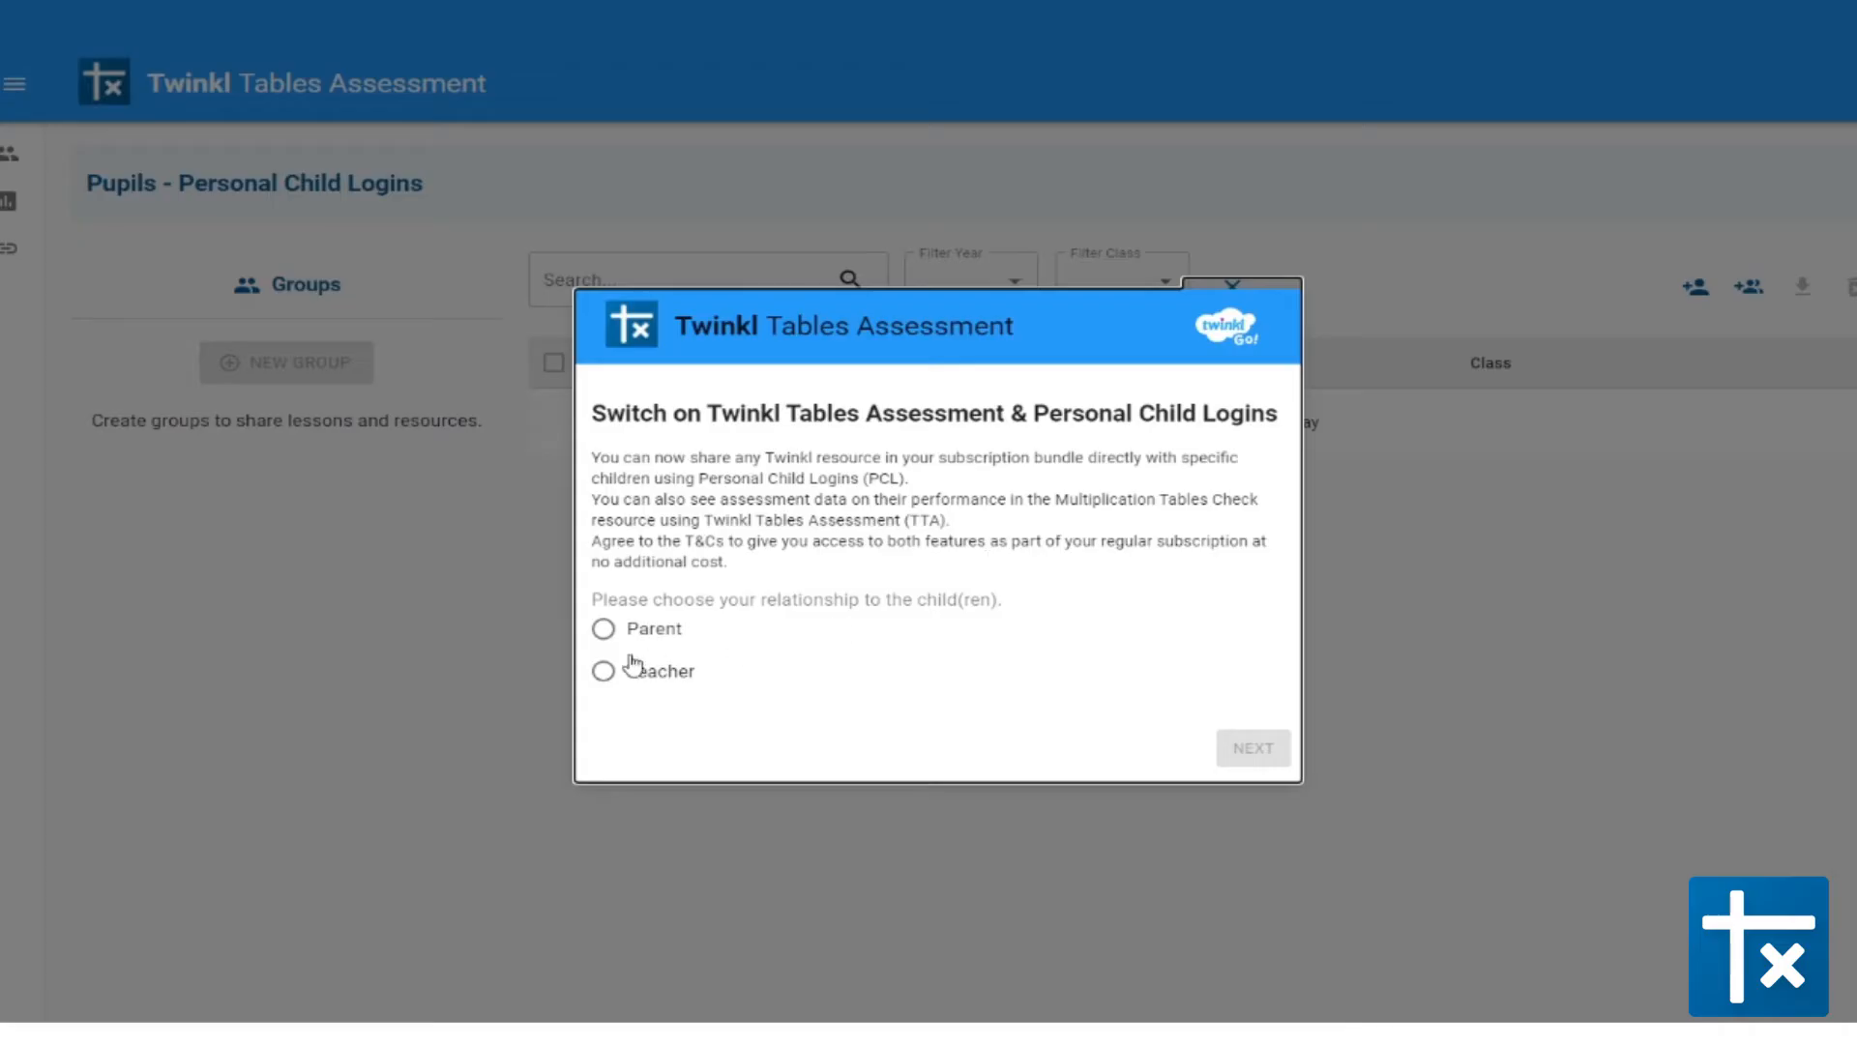
pyautogui.click(604, 633)
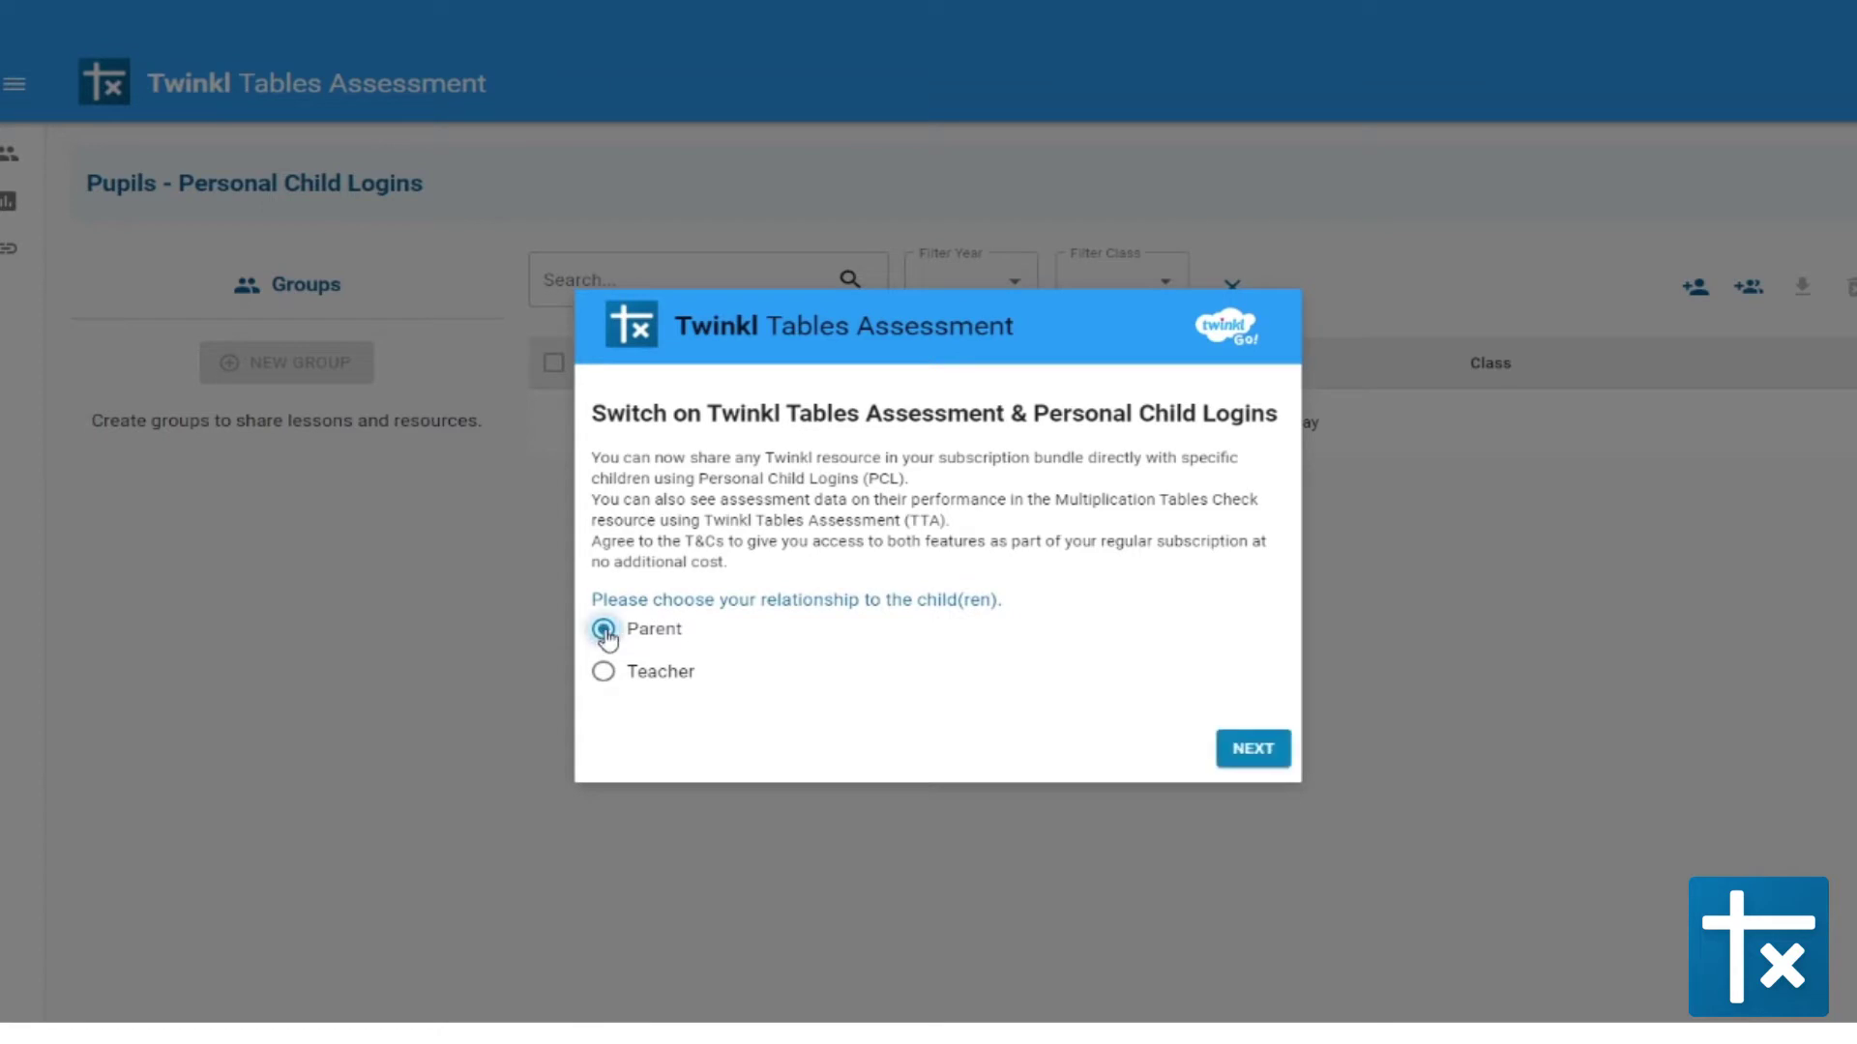
pyautogui.click(1257, 752)
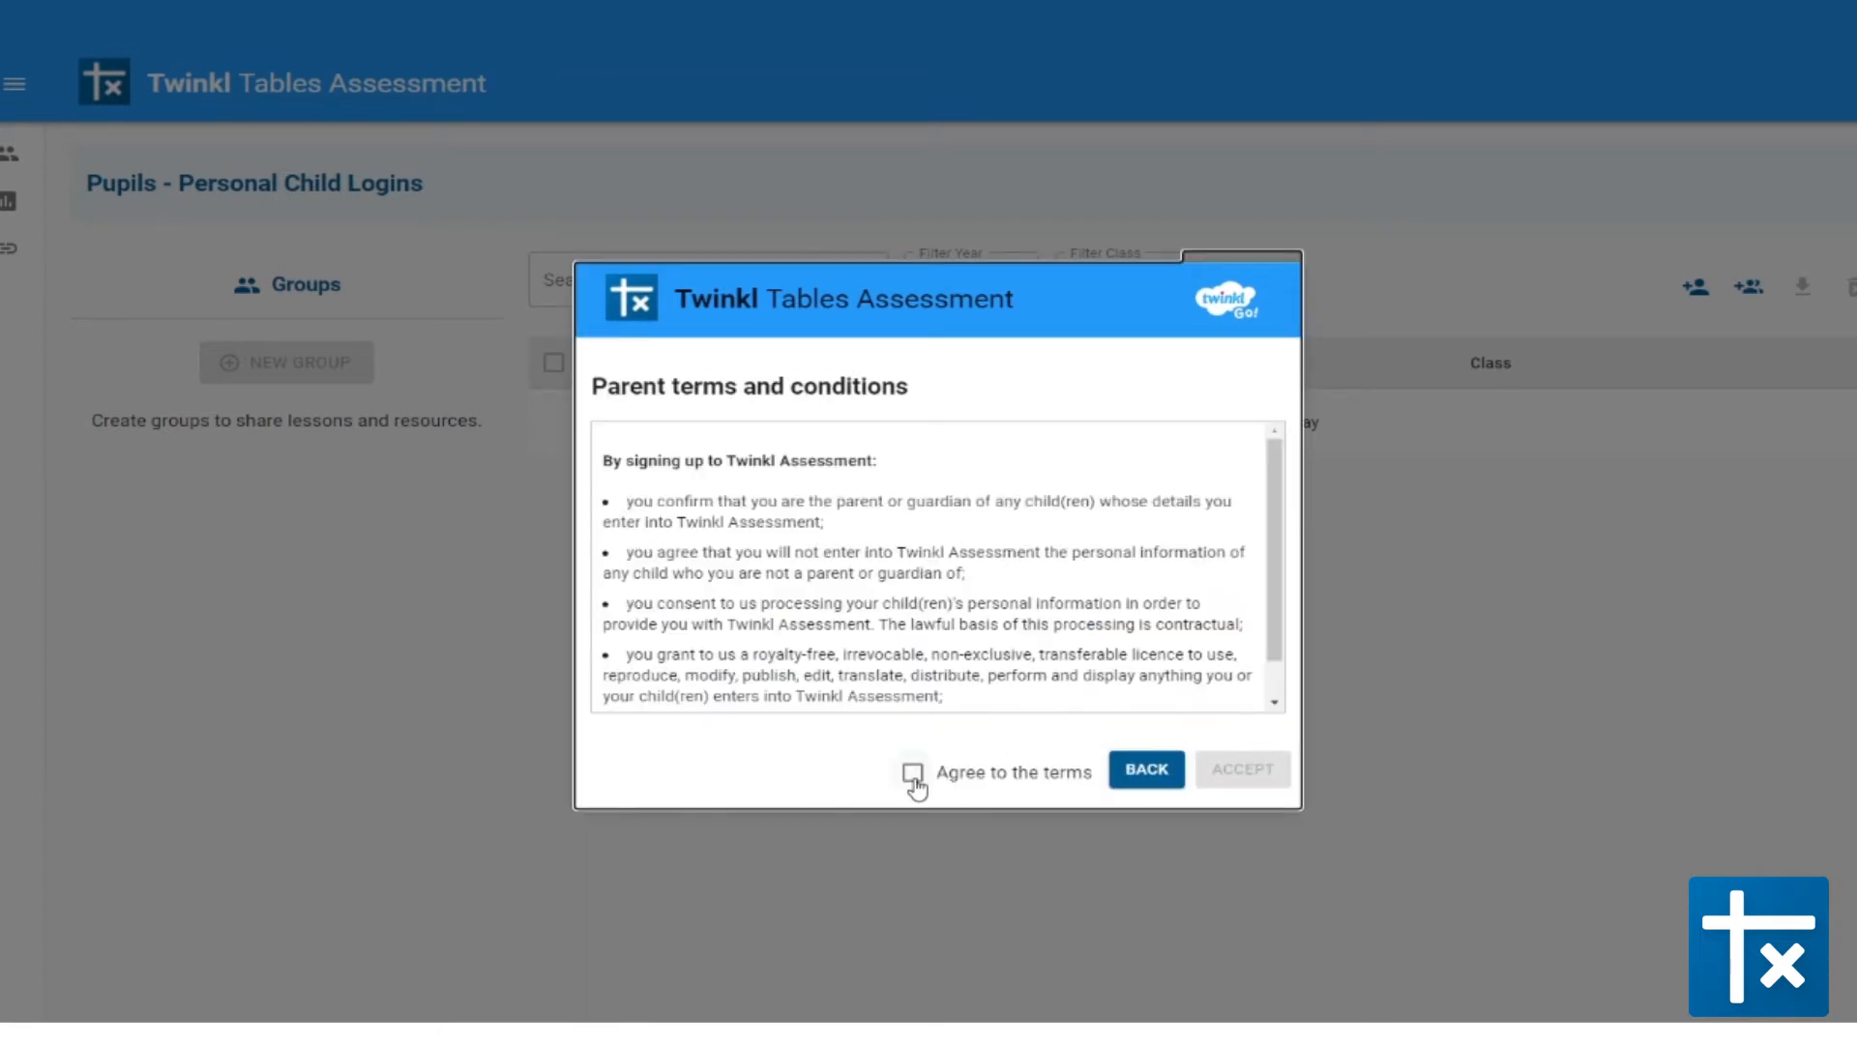
pyautogui.click(915, 779)
pyautogui.click(1237, 771)
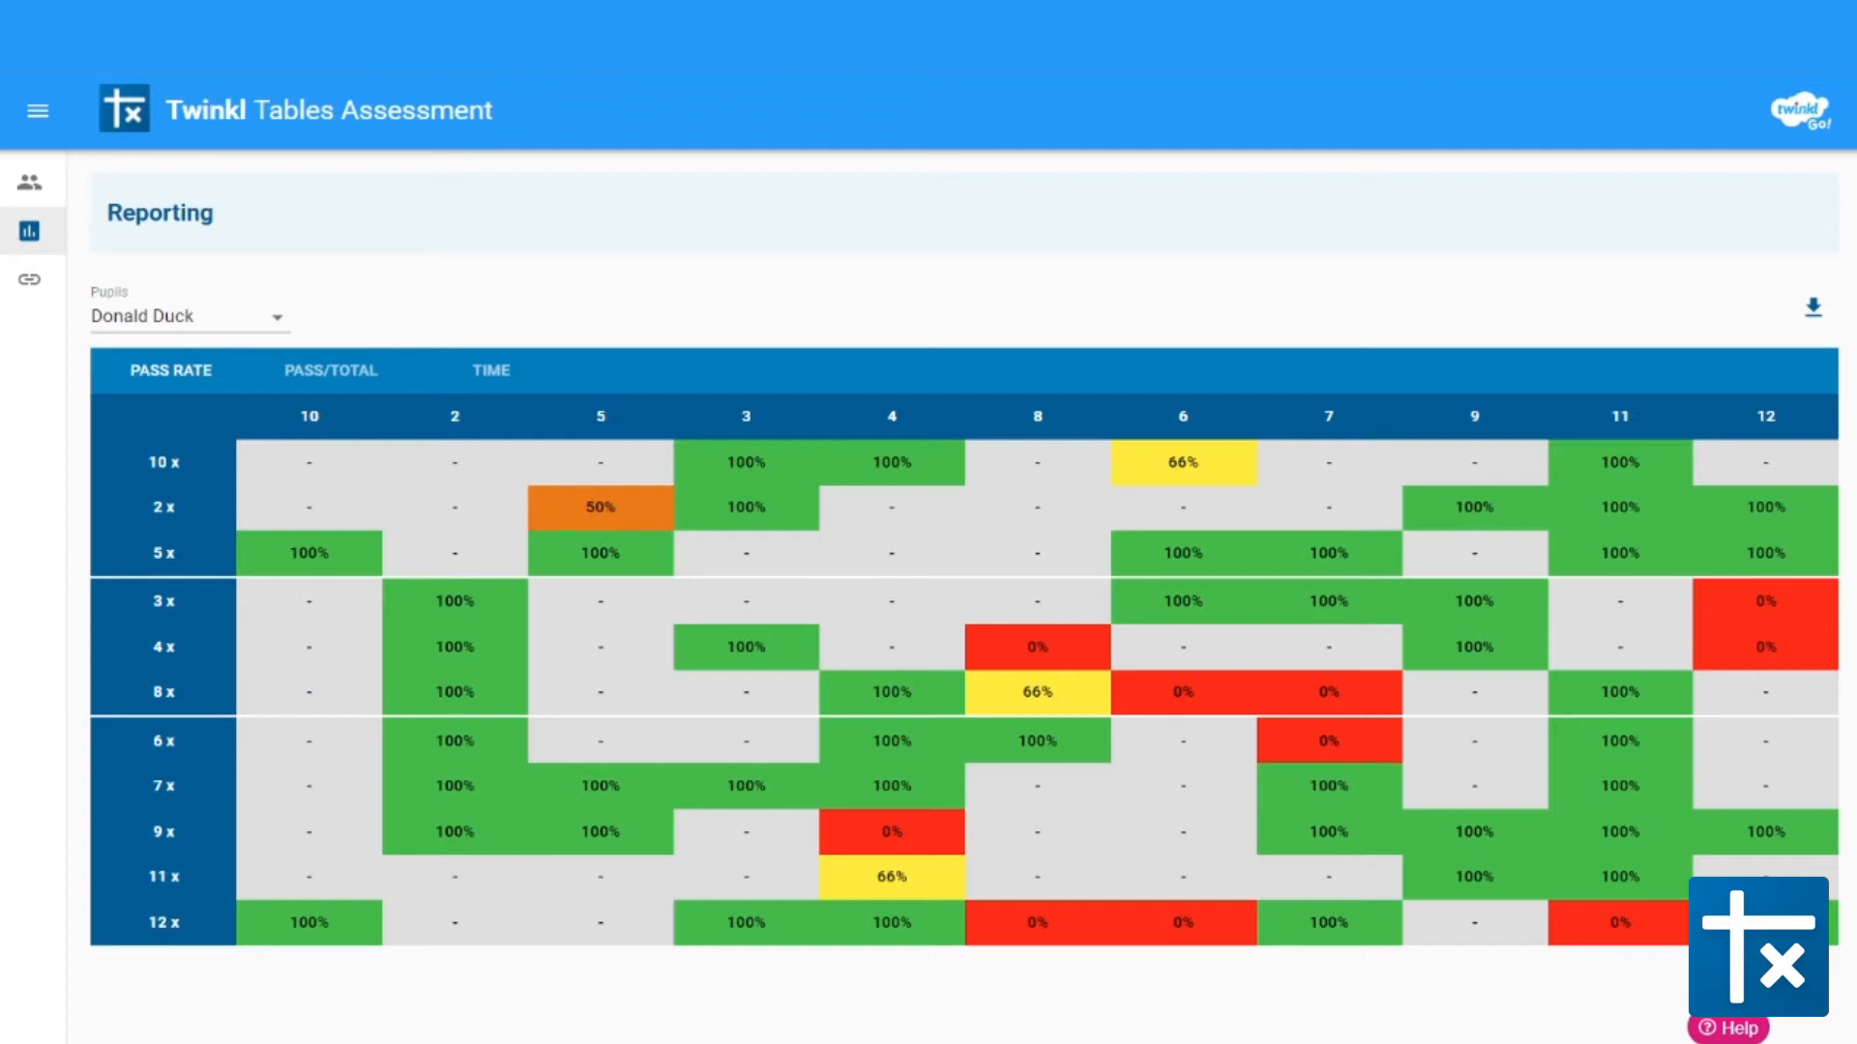
# - Select Nirmal in the Pupils dropdown to show his times-table pass rates
pyautogui.click(273, 322)
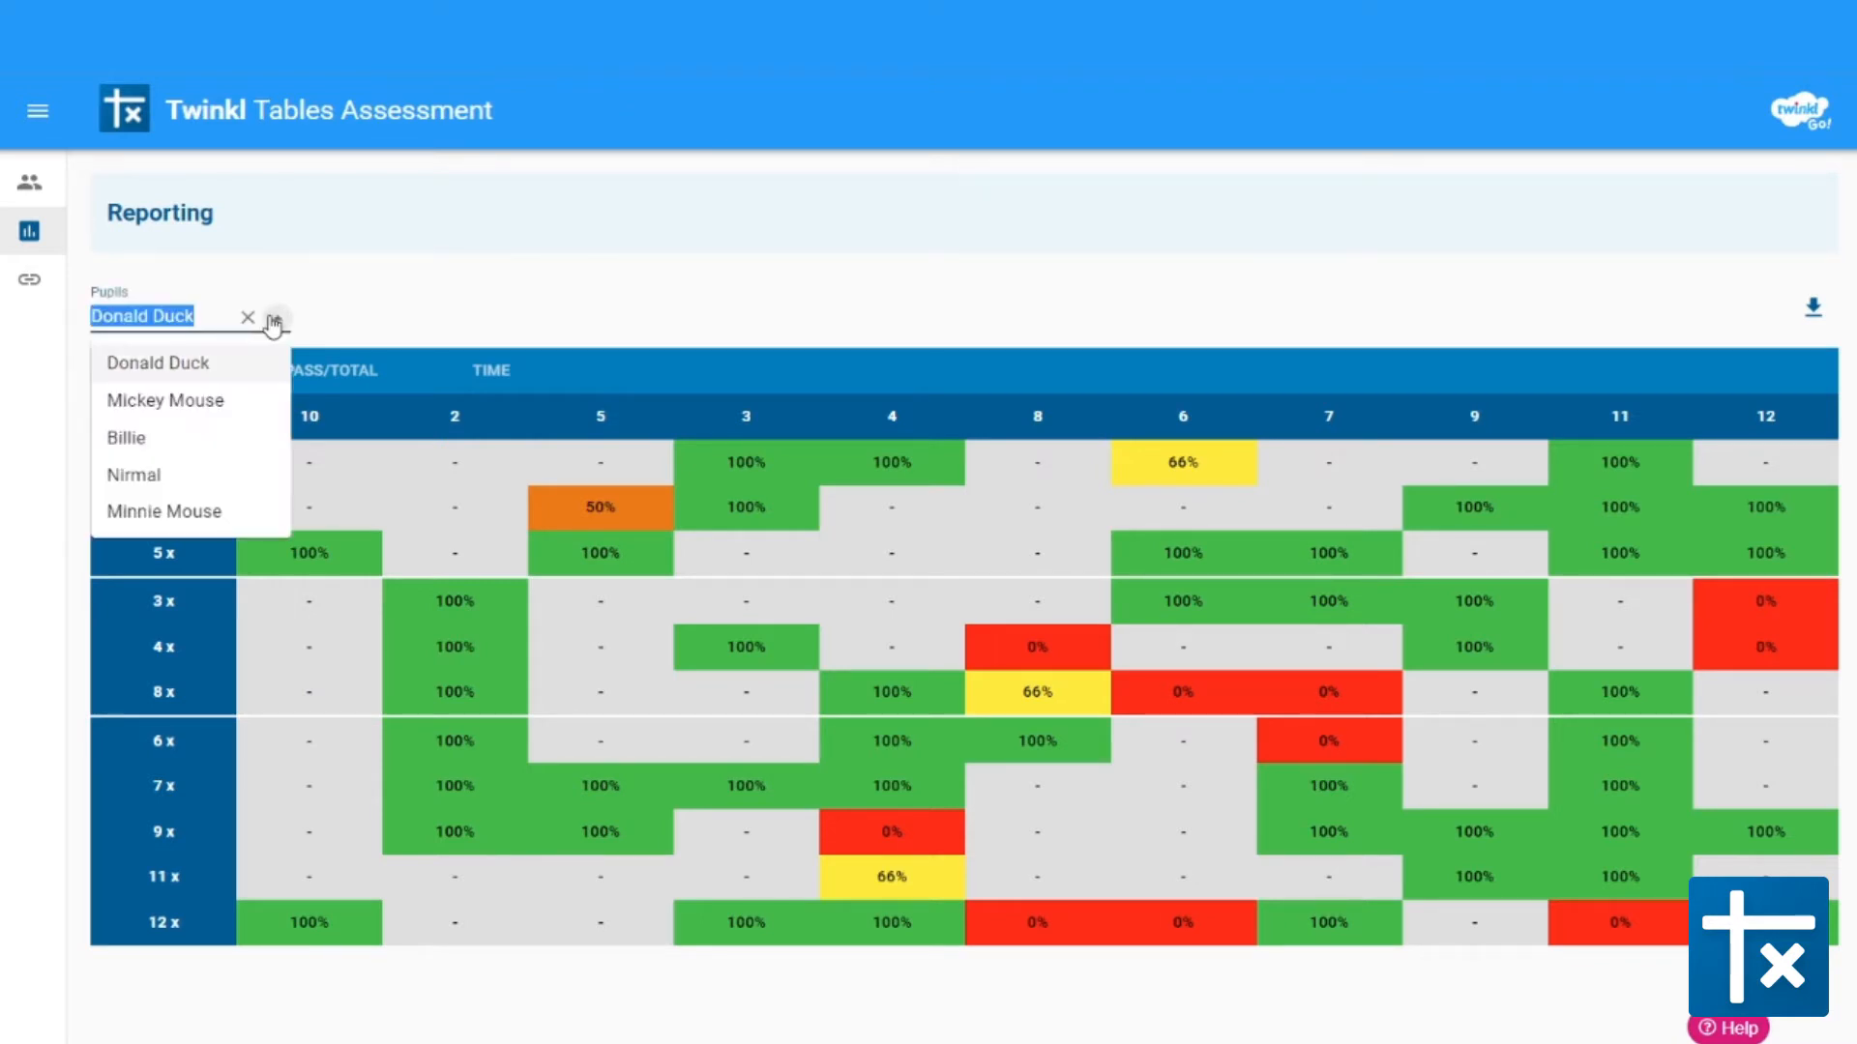
pyautogui.click(133, 473)
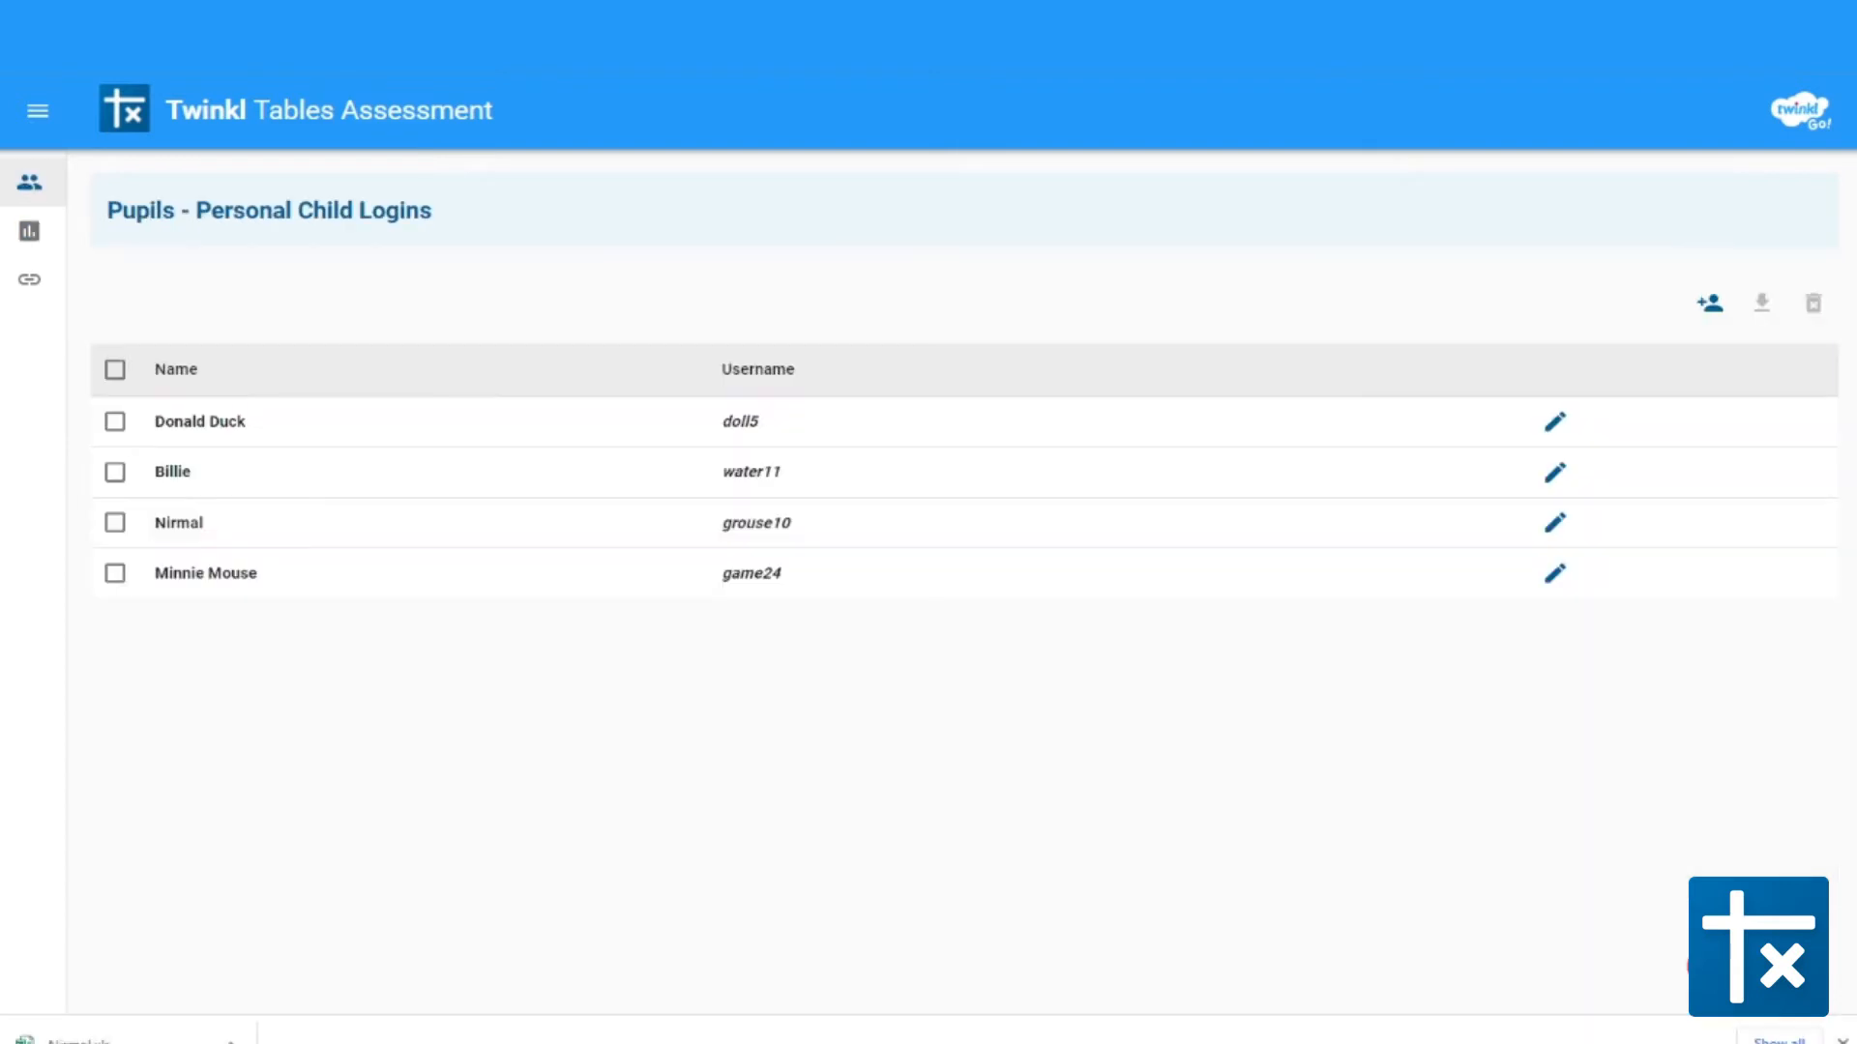
# - Create a new pupil profile and return to the pupil list
pyautogui.click(1708, 306)
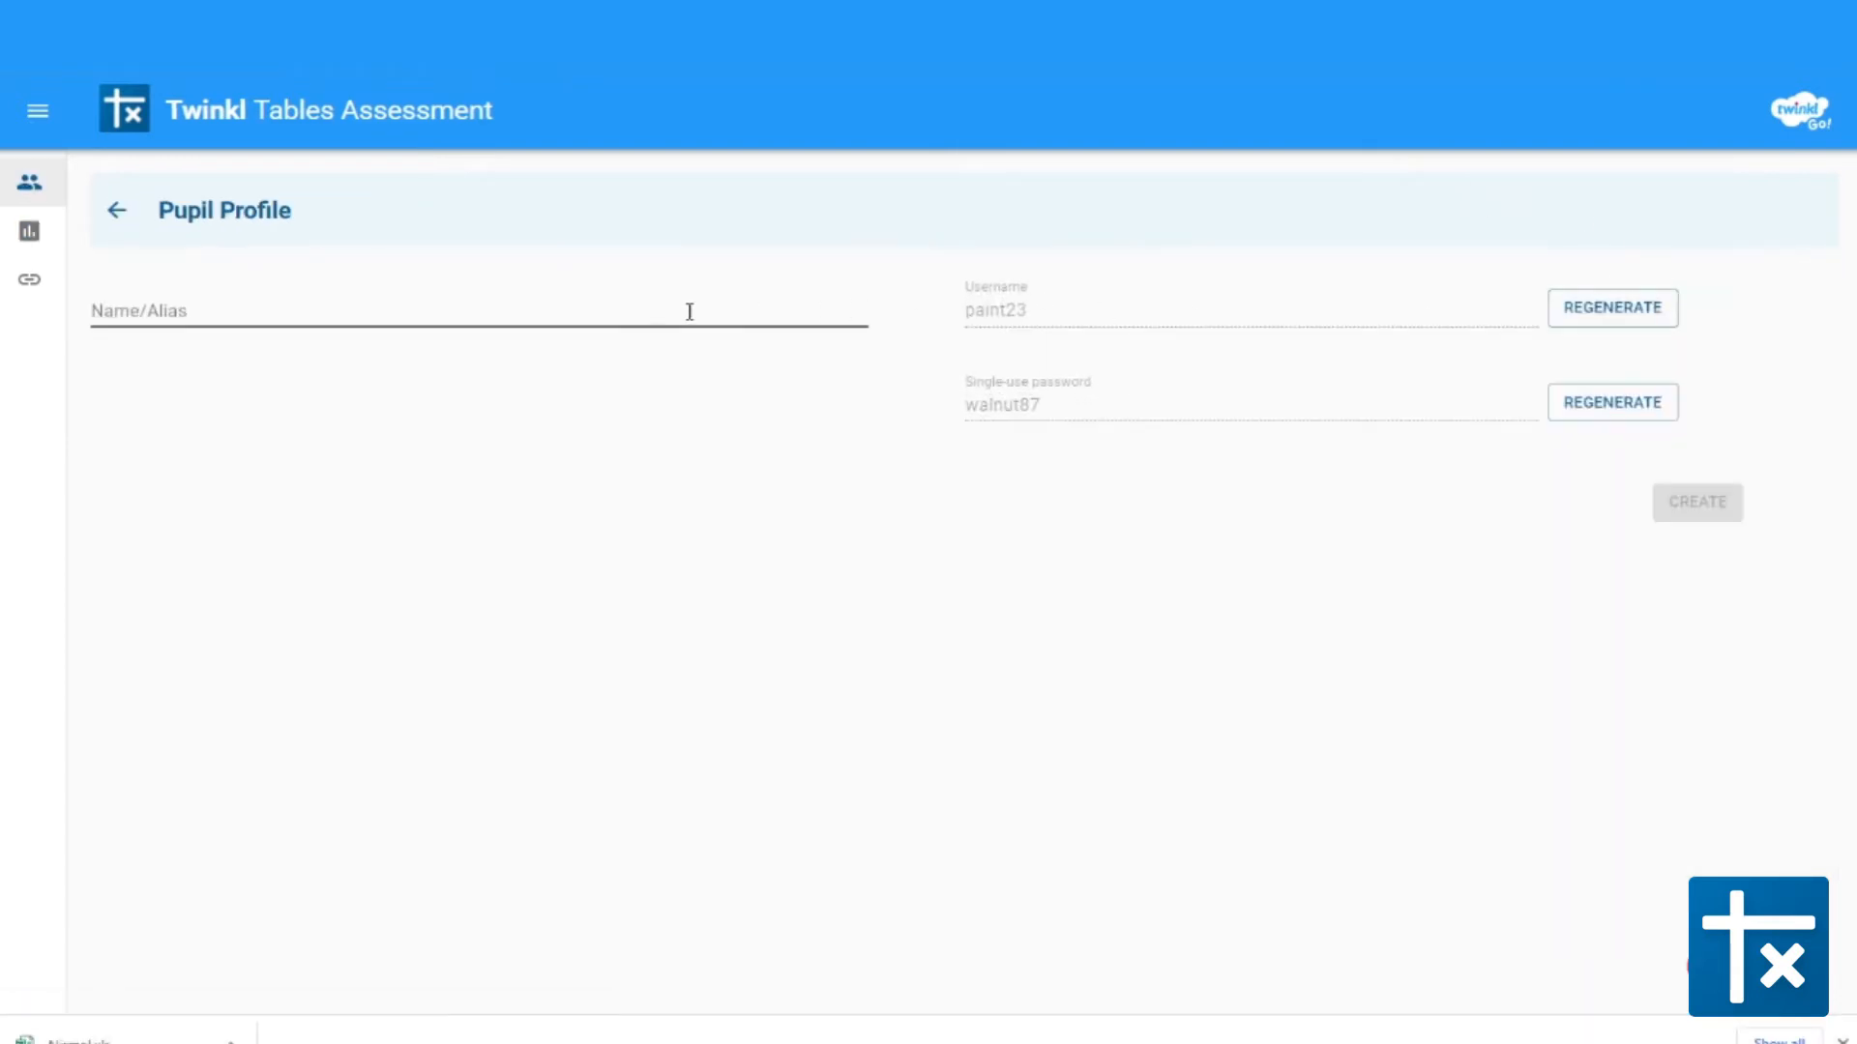
pyautogui.write('Mickey Mouse')
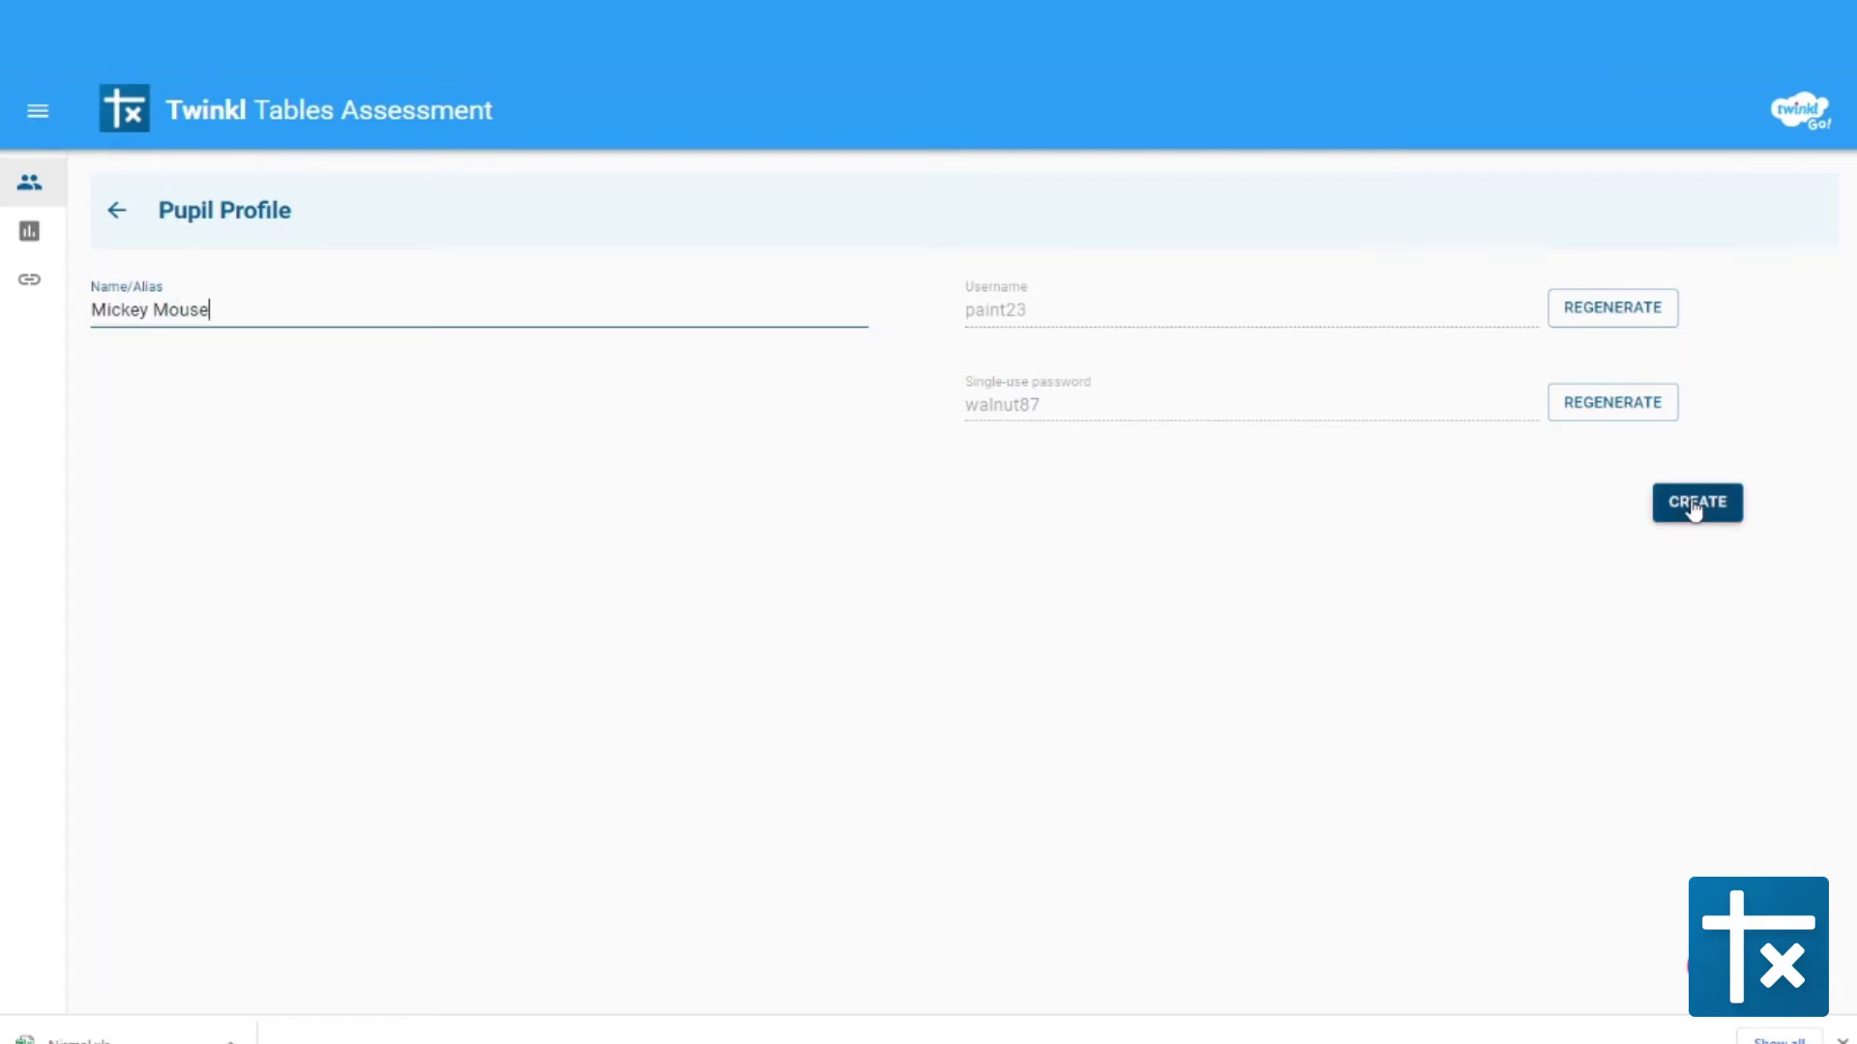
pyautogui.click(1694, 503)
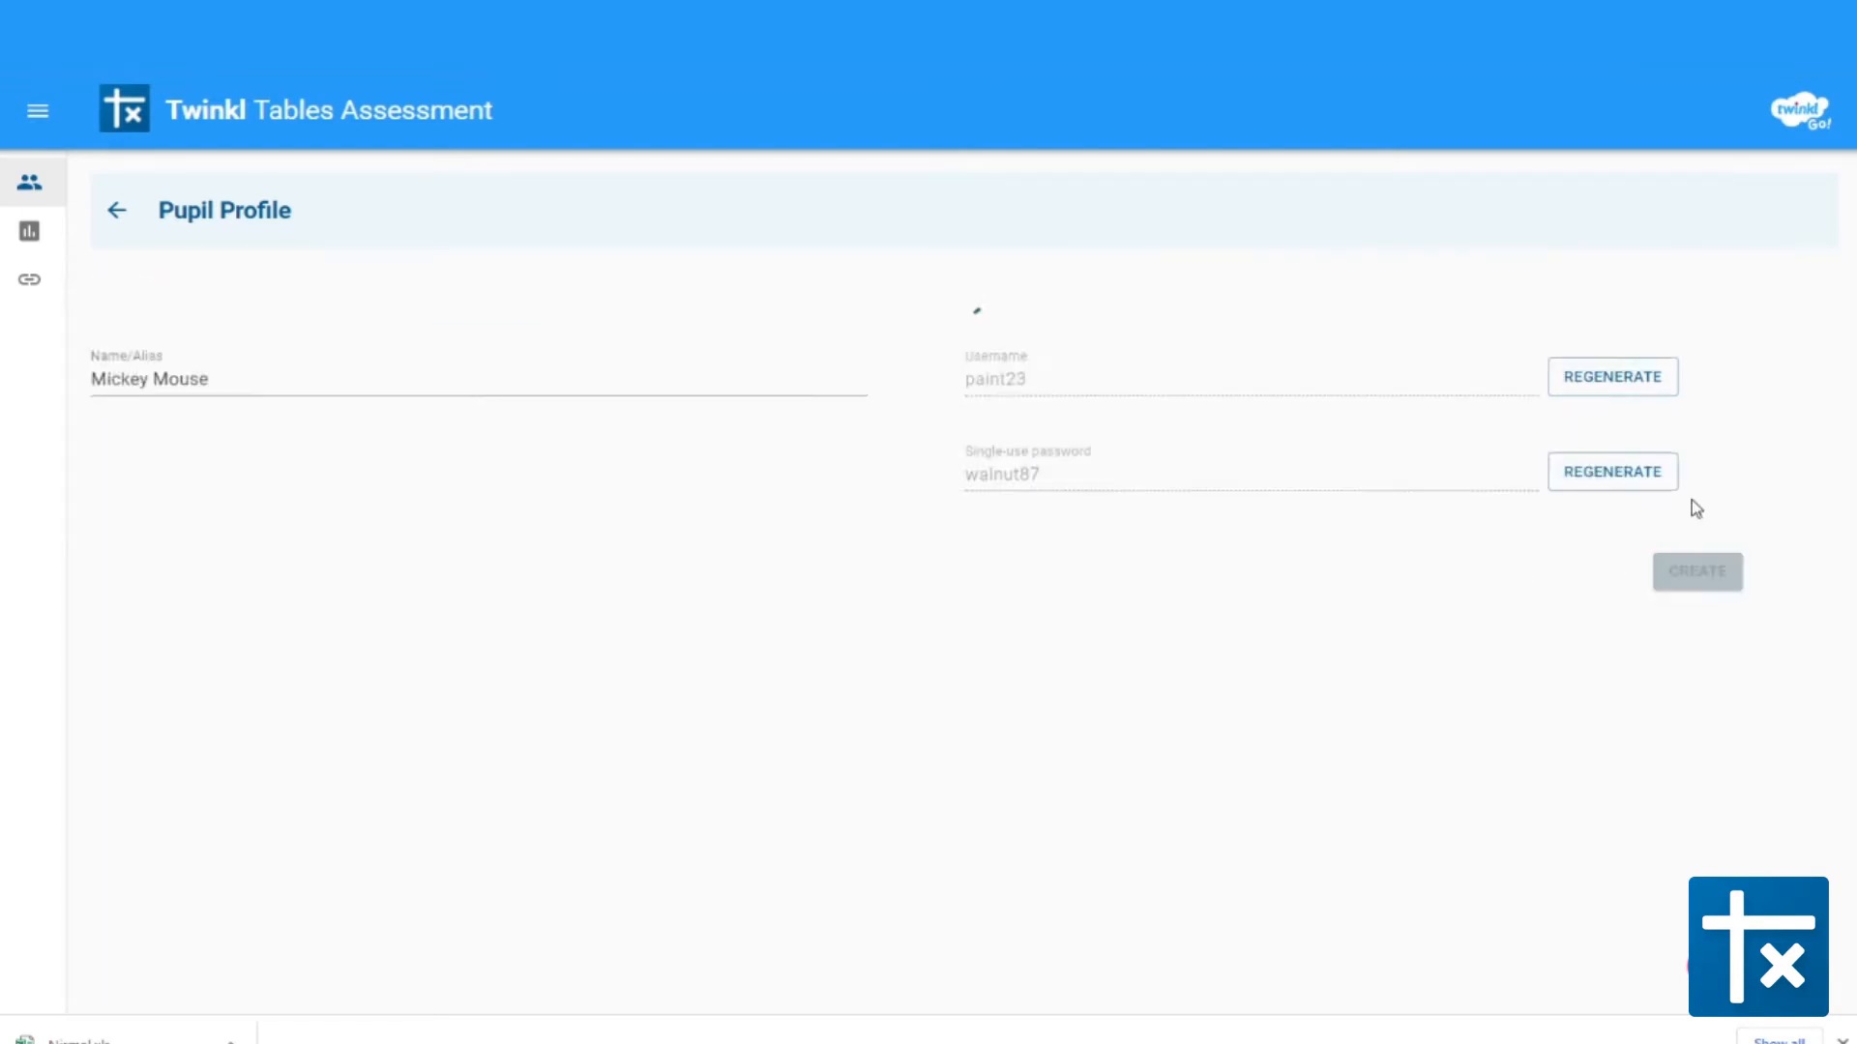
pyautogui.click(112, 214)
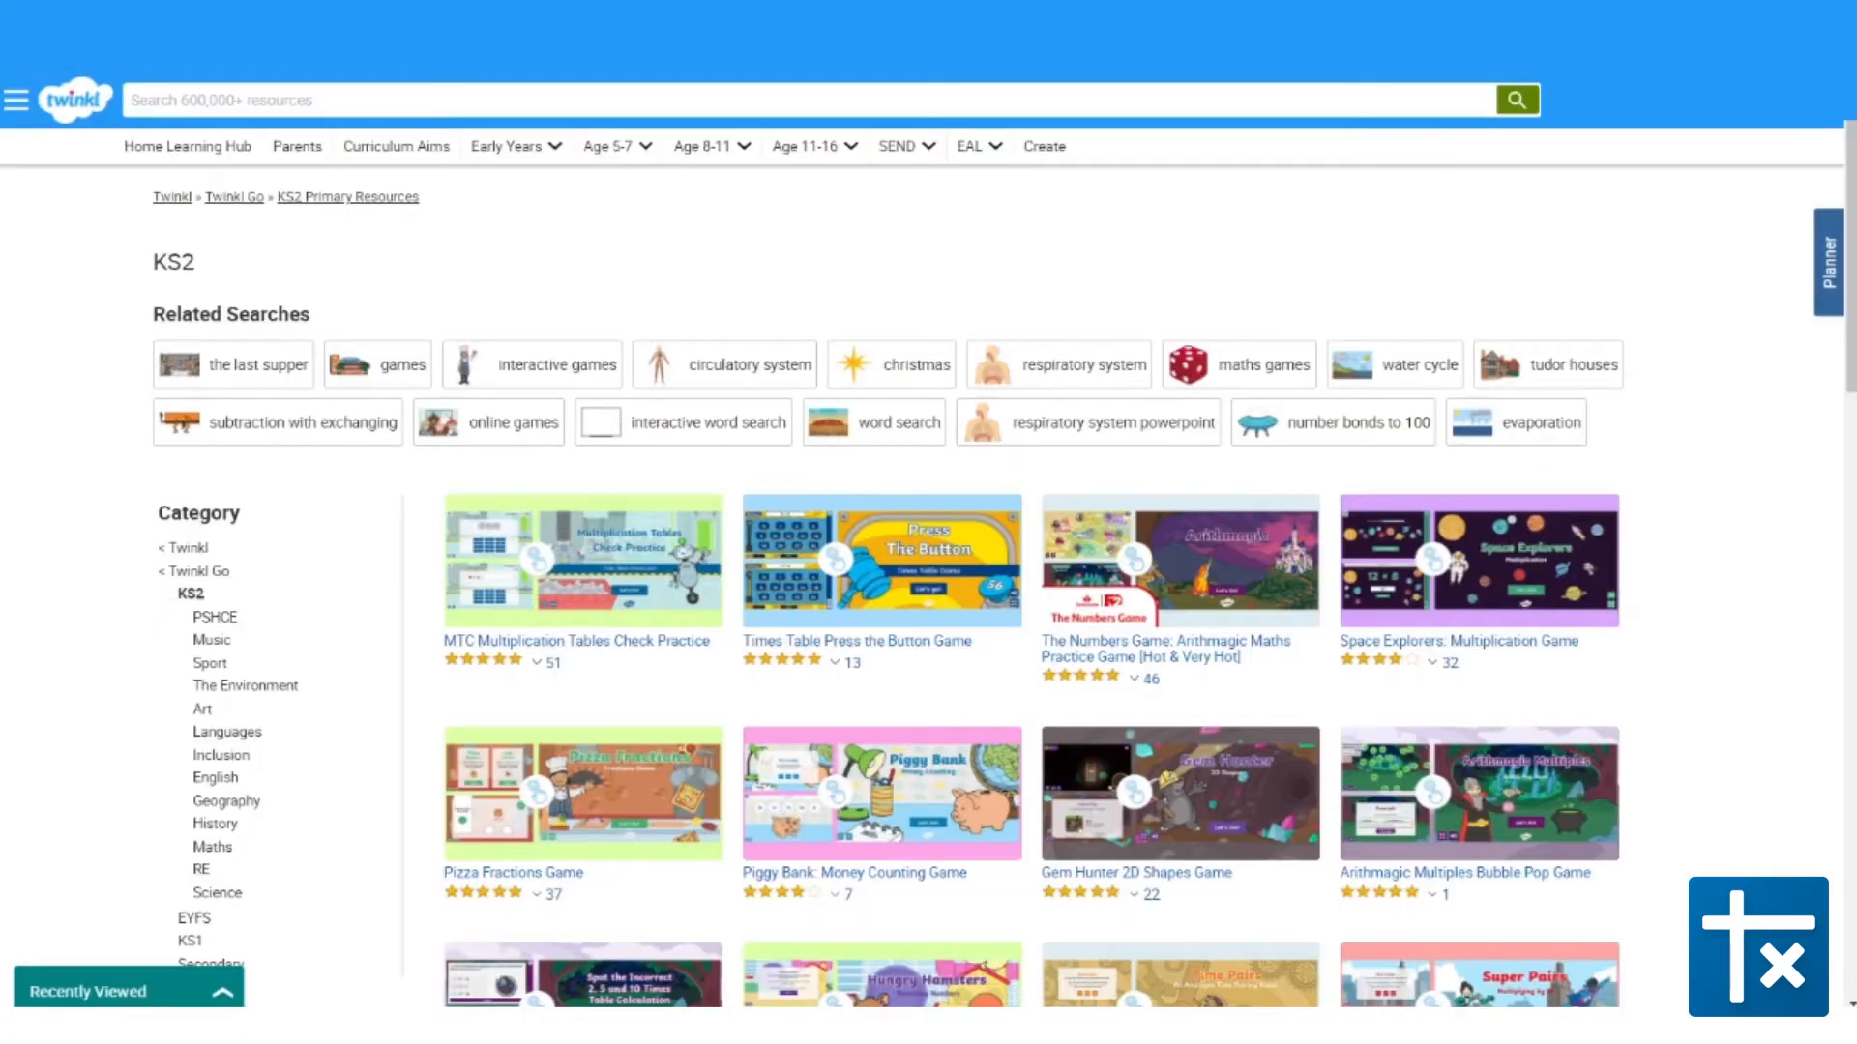
pyautogui.moveTo(580, 581)
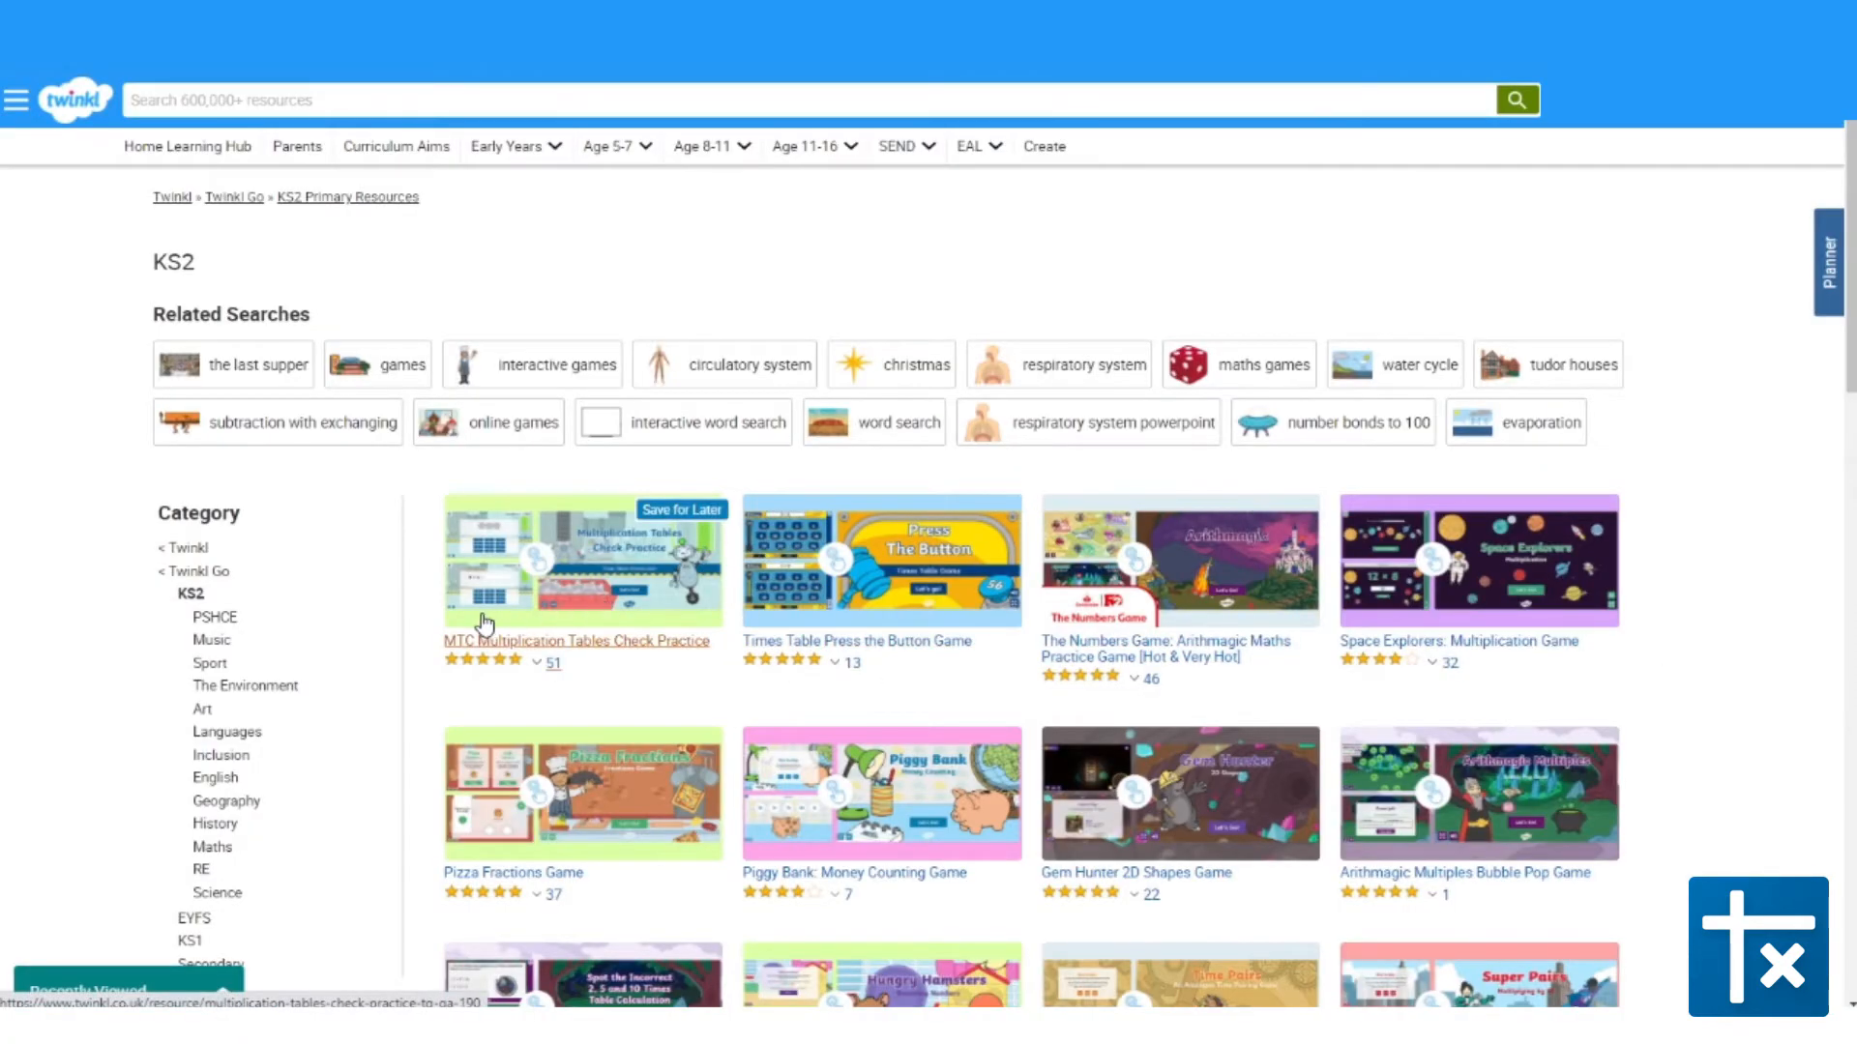
# - Drag the MTC practice into the Planner as a new folder named Nirmal MTC Friday
pyautogui.moveTo(483, 622); pyautogui.dragTo(1642, 255)
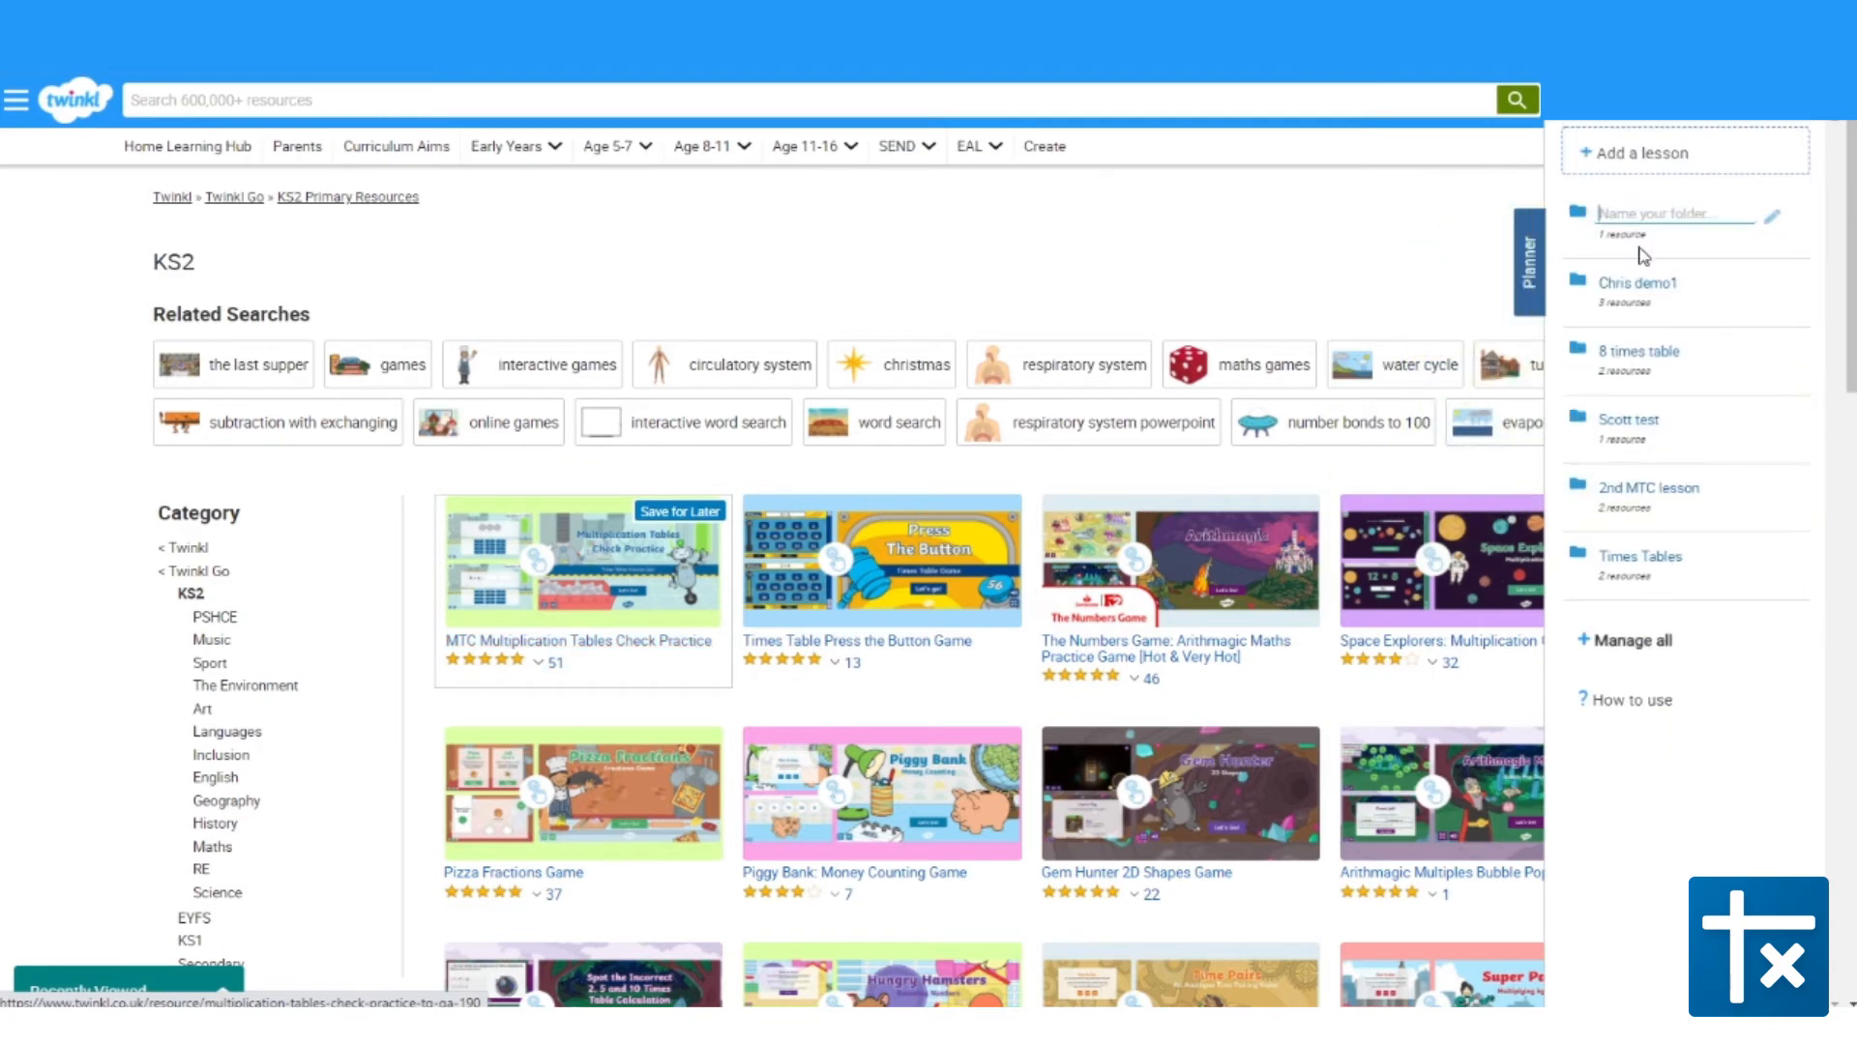
pyautogui.write('Nirmal MTC Friday')
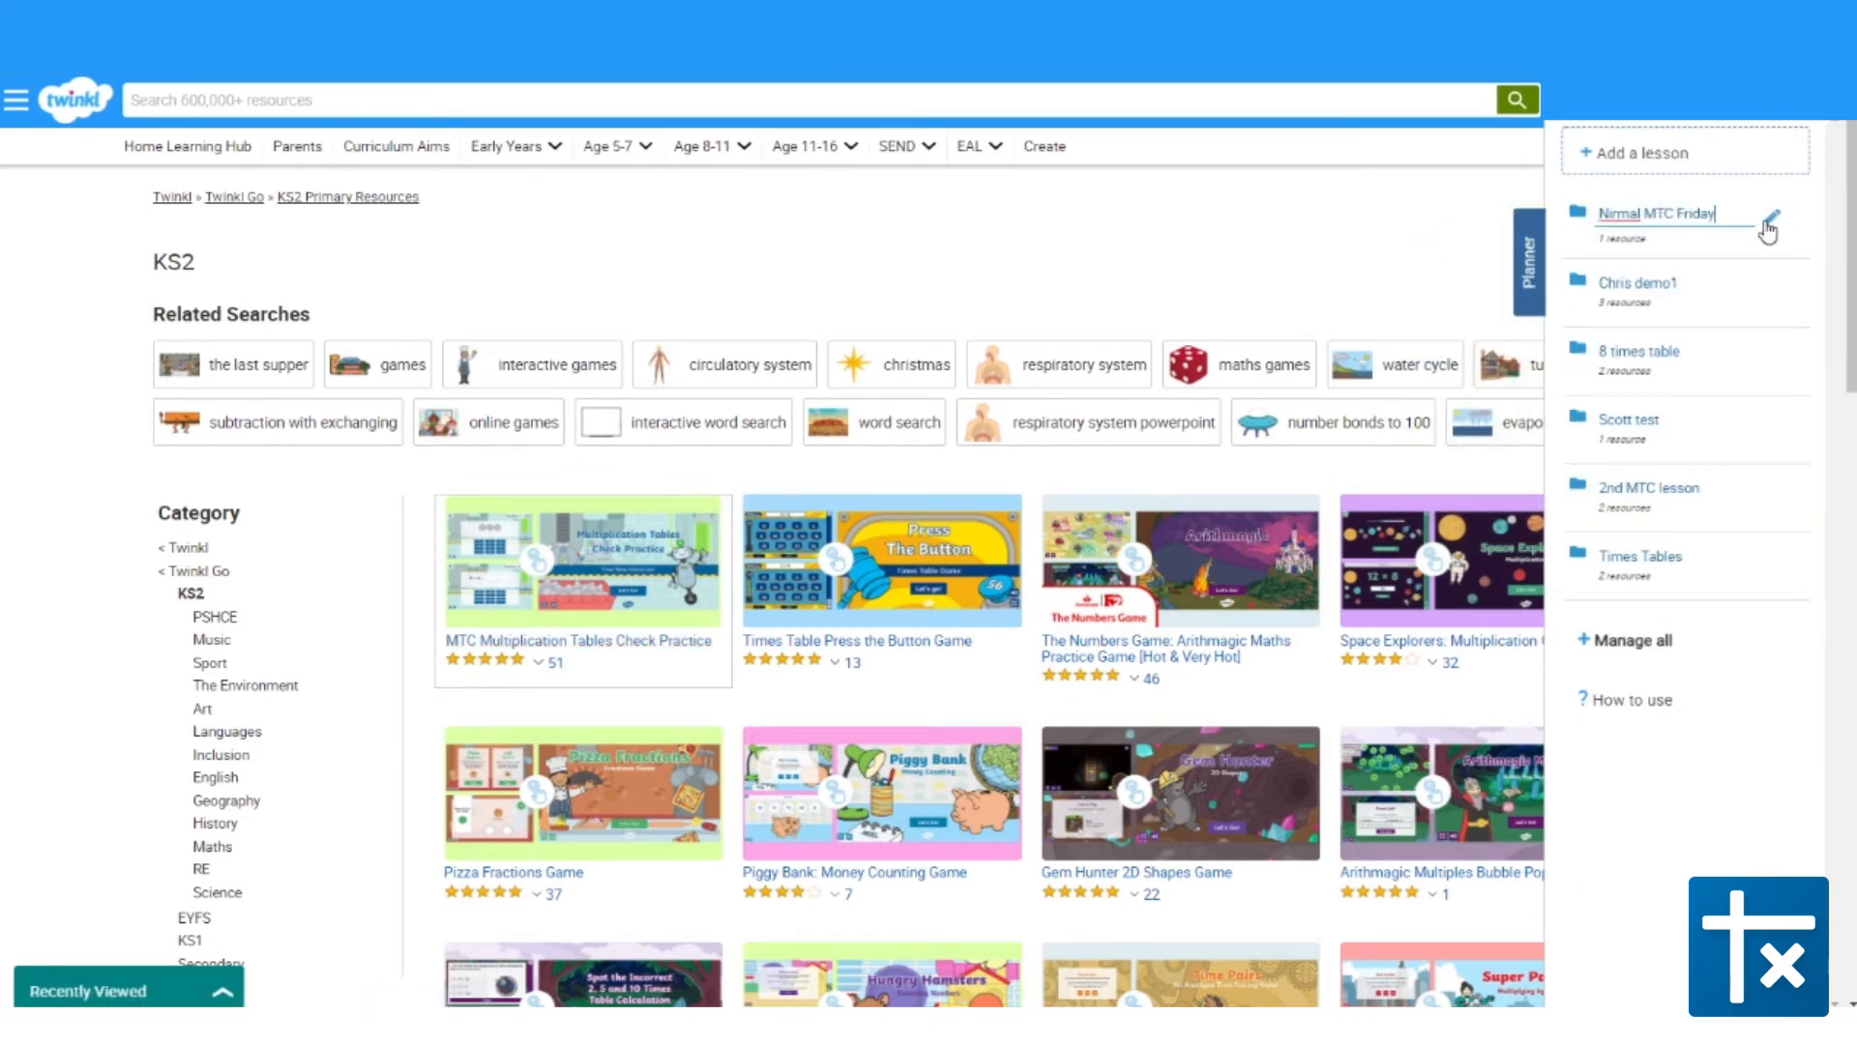
pyautogui.click(1768, 229)
# - Answer 8 × 10 with 80 and advance to question 3 of 25
pyautogui.click(1684, 566)
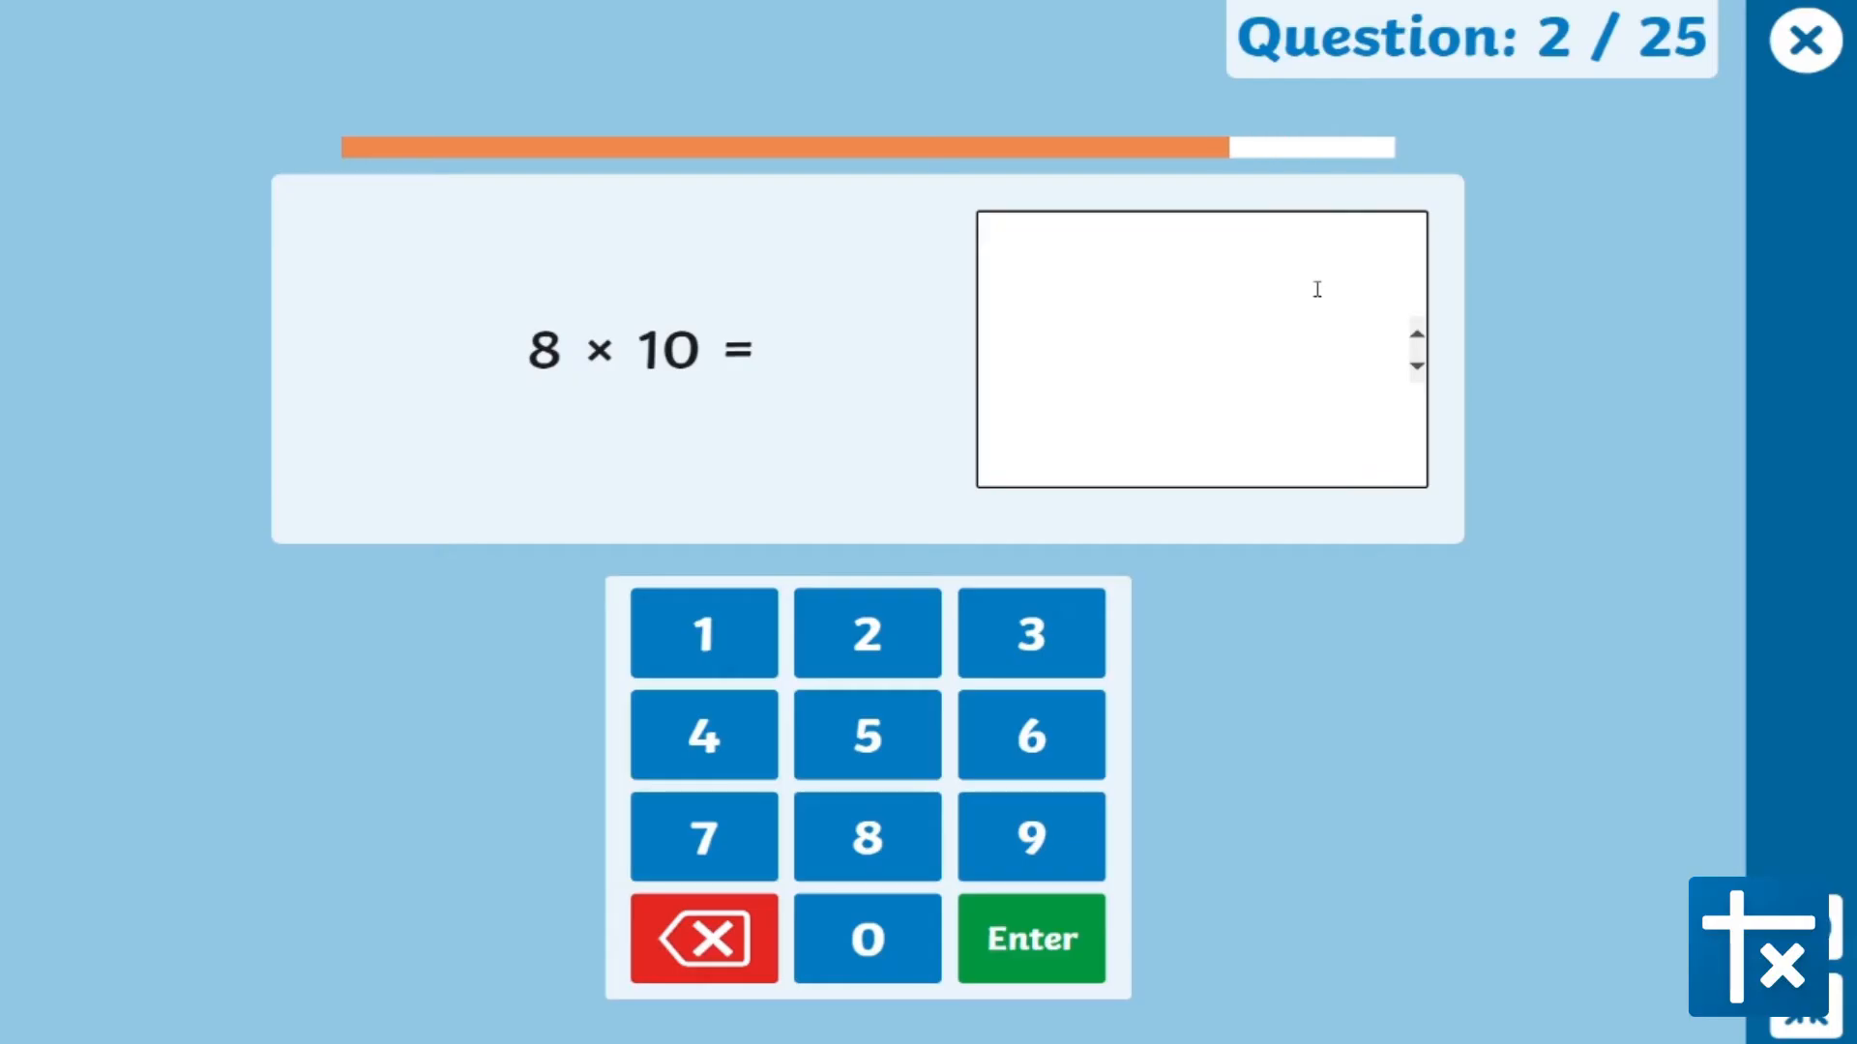
pyautogui.write('80')
pyautogui.press('Return')
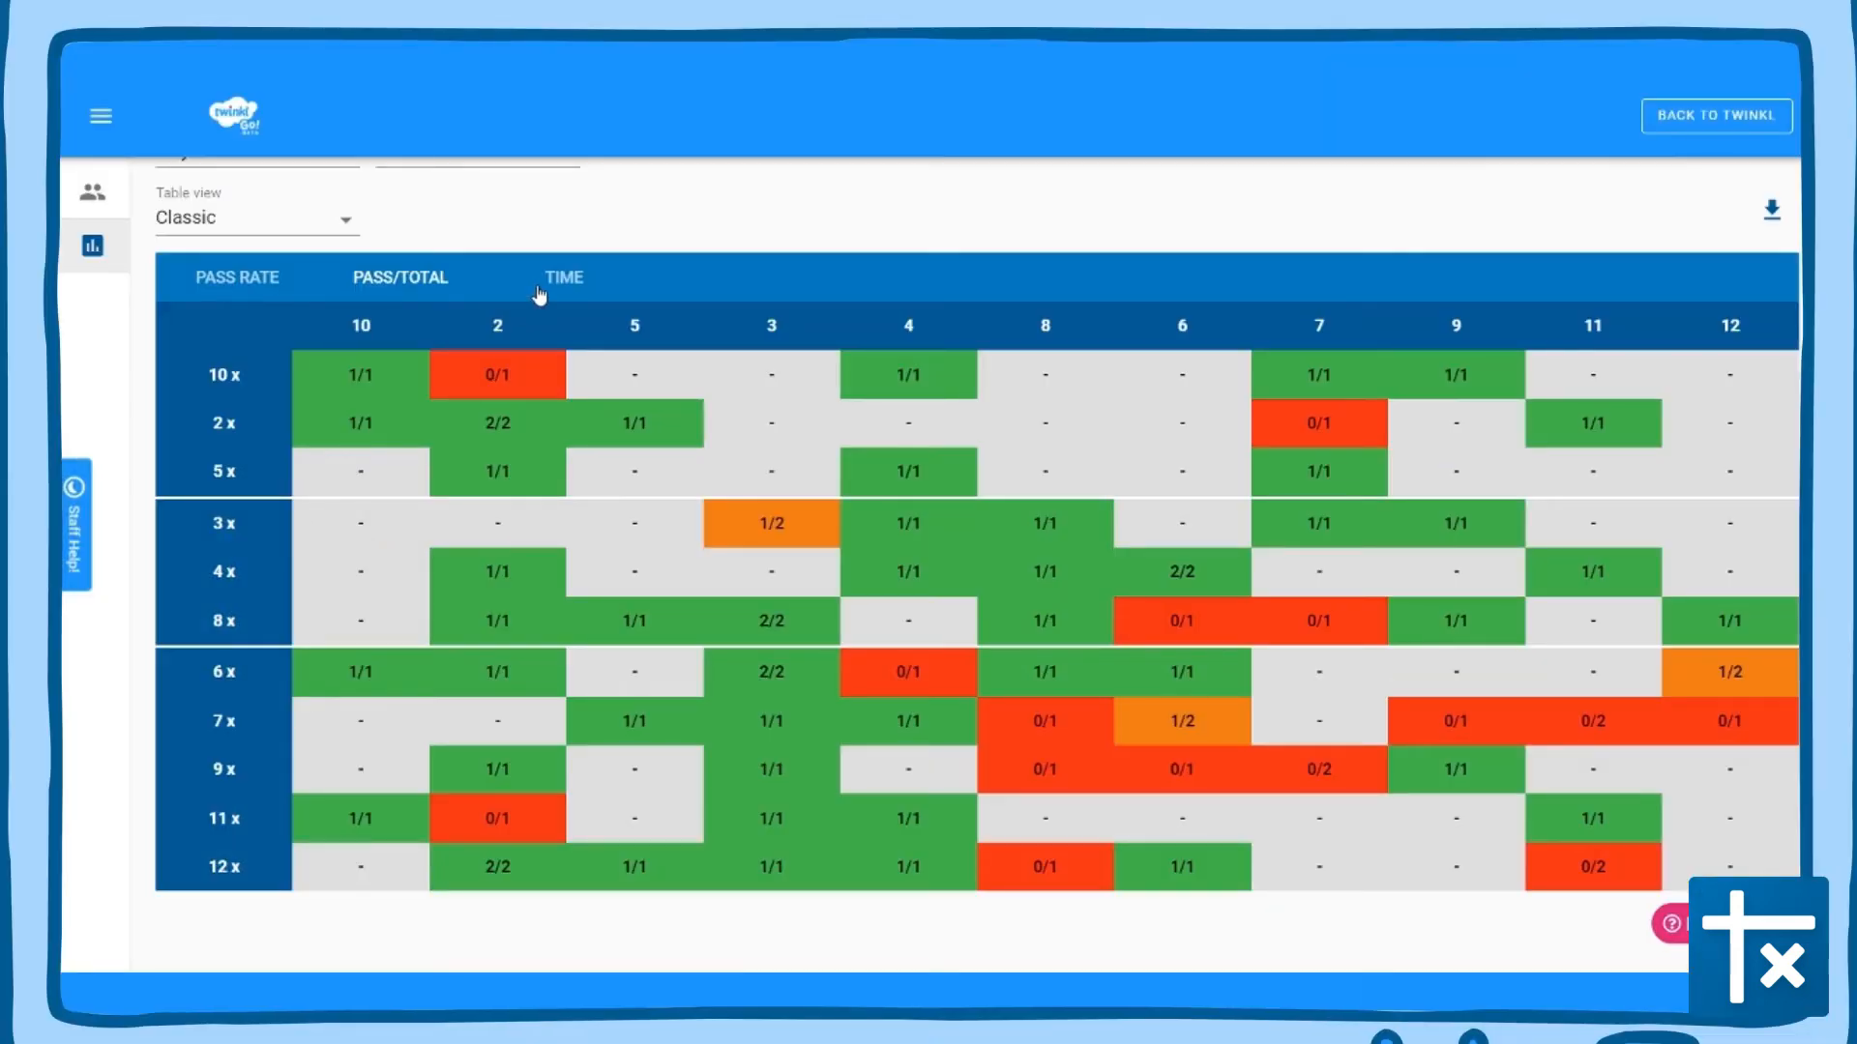
# - Switch the report to TIME view and show Noah's then Billy's answer times per fact
pyautogui.click(540, 288)
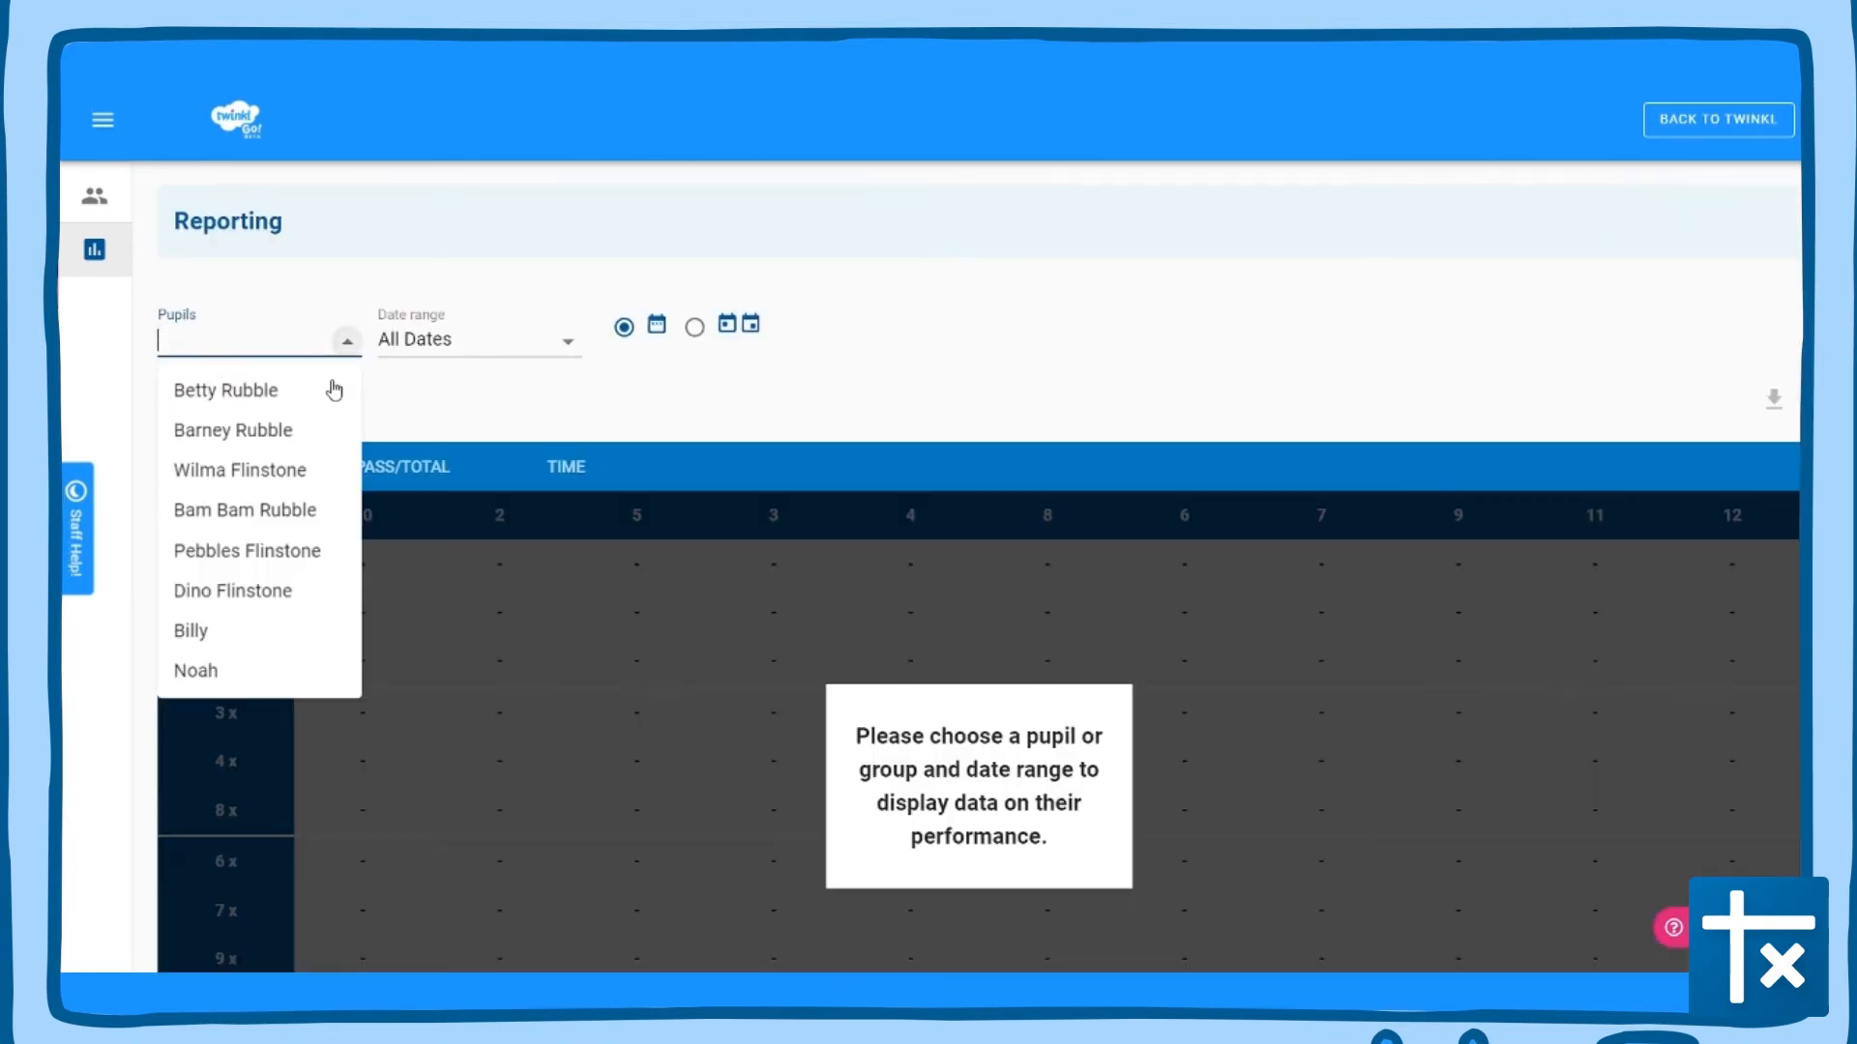
pyautogui.click(232, 669)
pyautogui.scroll(-3, 232, 671)
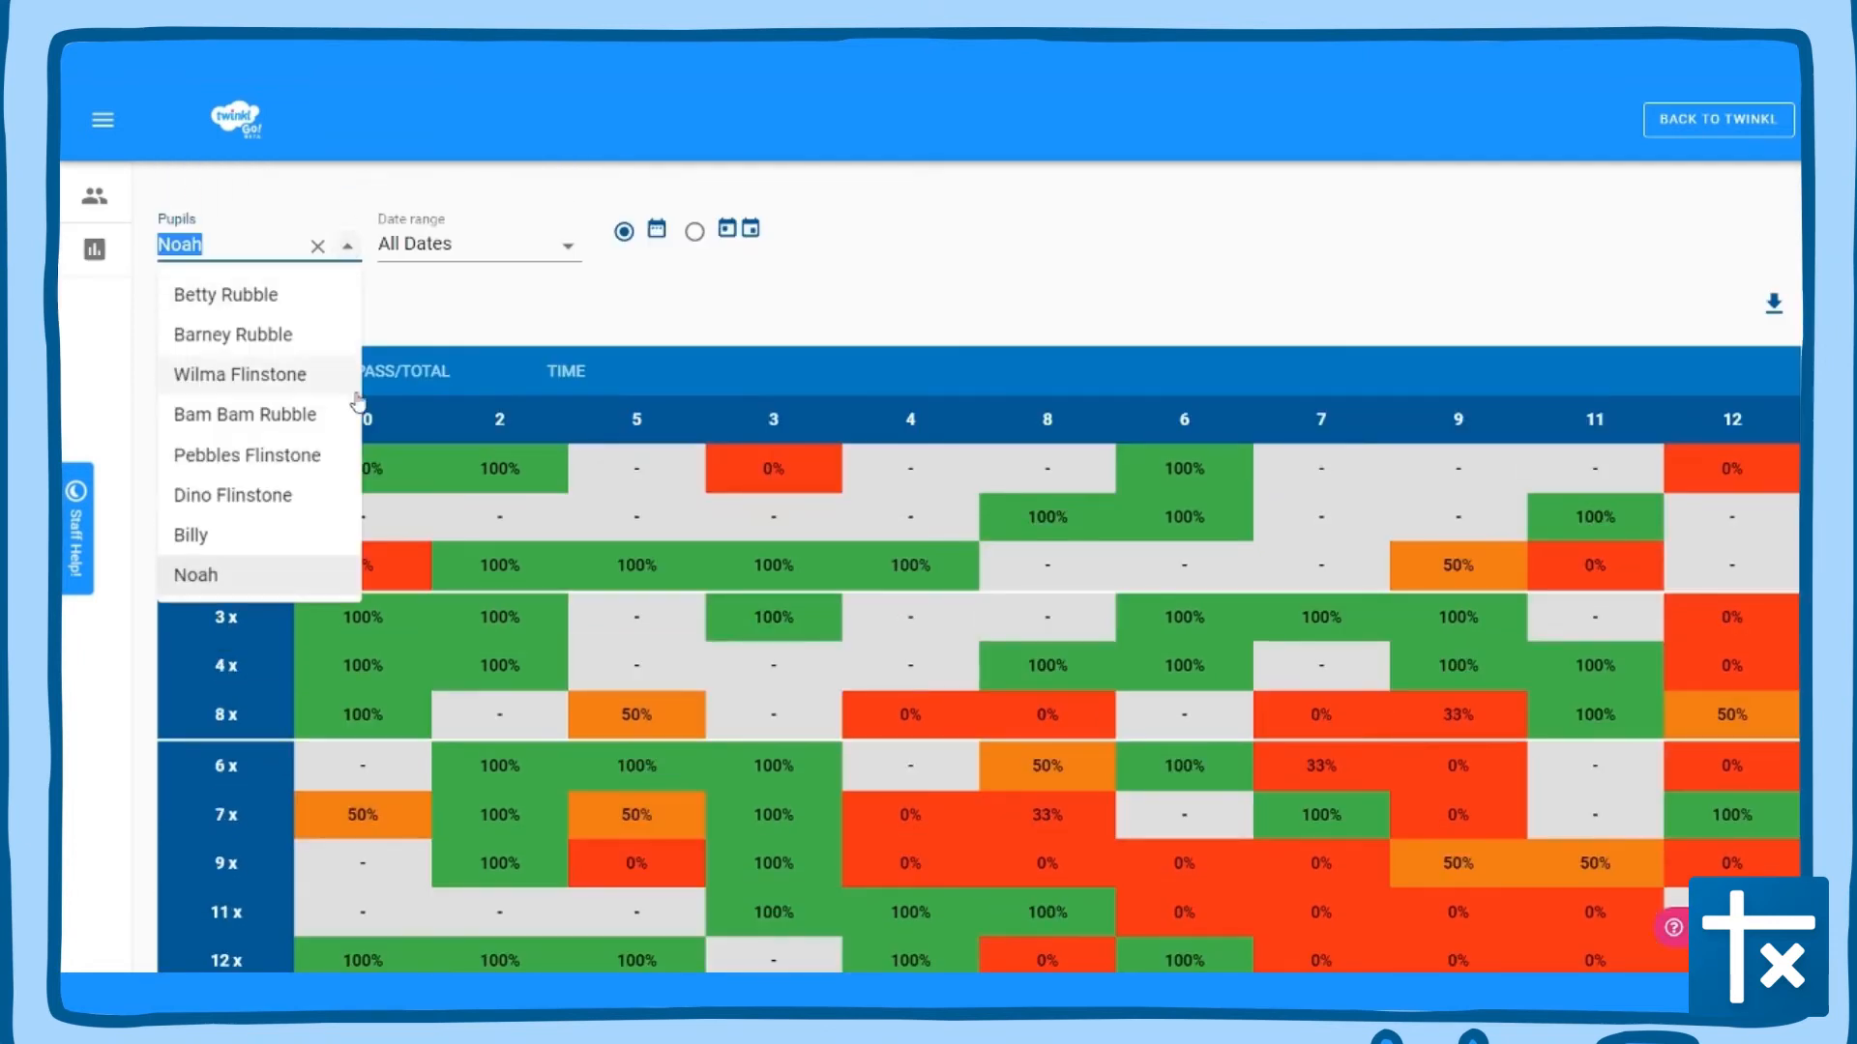
pyautogui.click(265, 529)
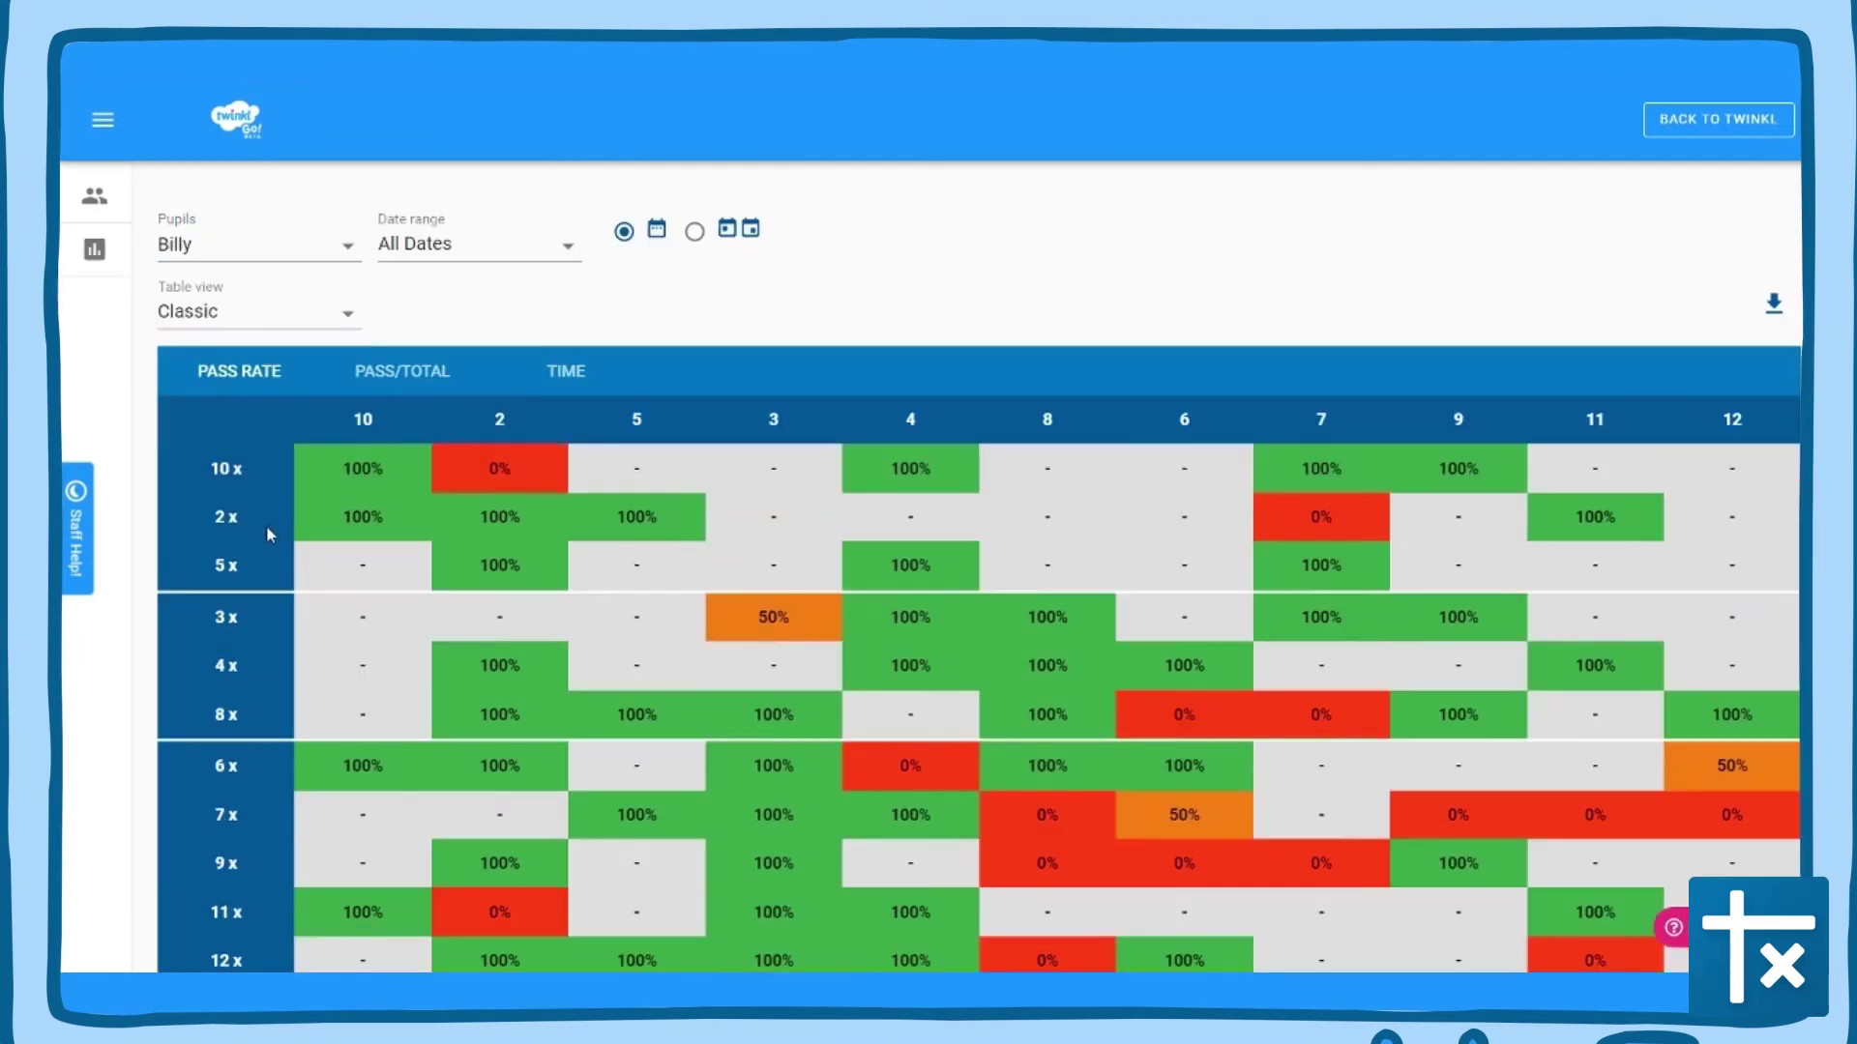
pyautogui.click(564, 377)
pyautogui.scroll(-3, 562, 381)
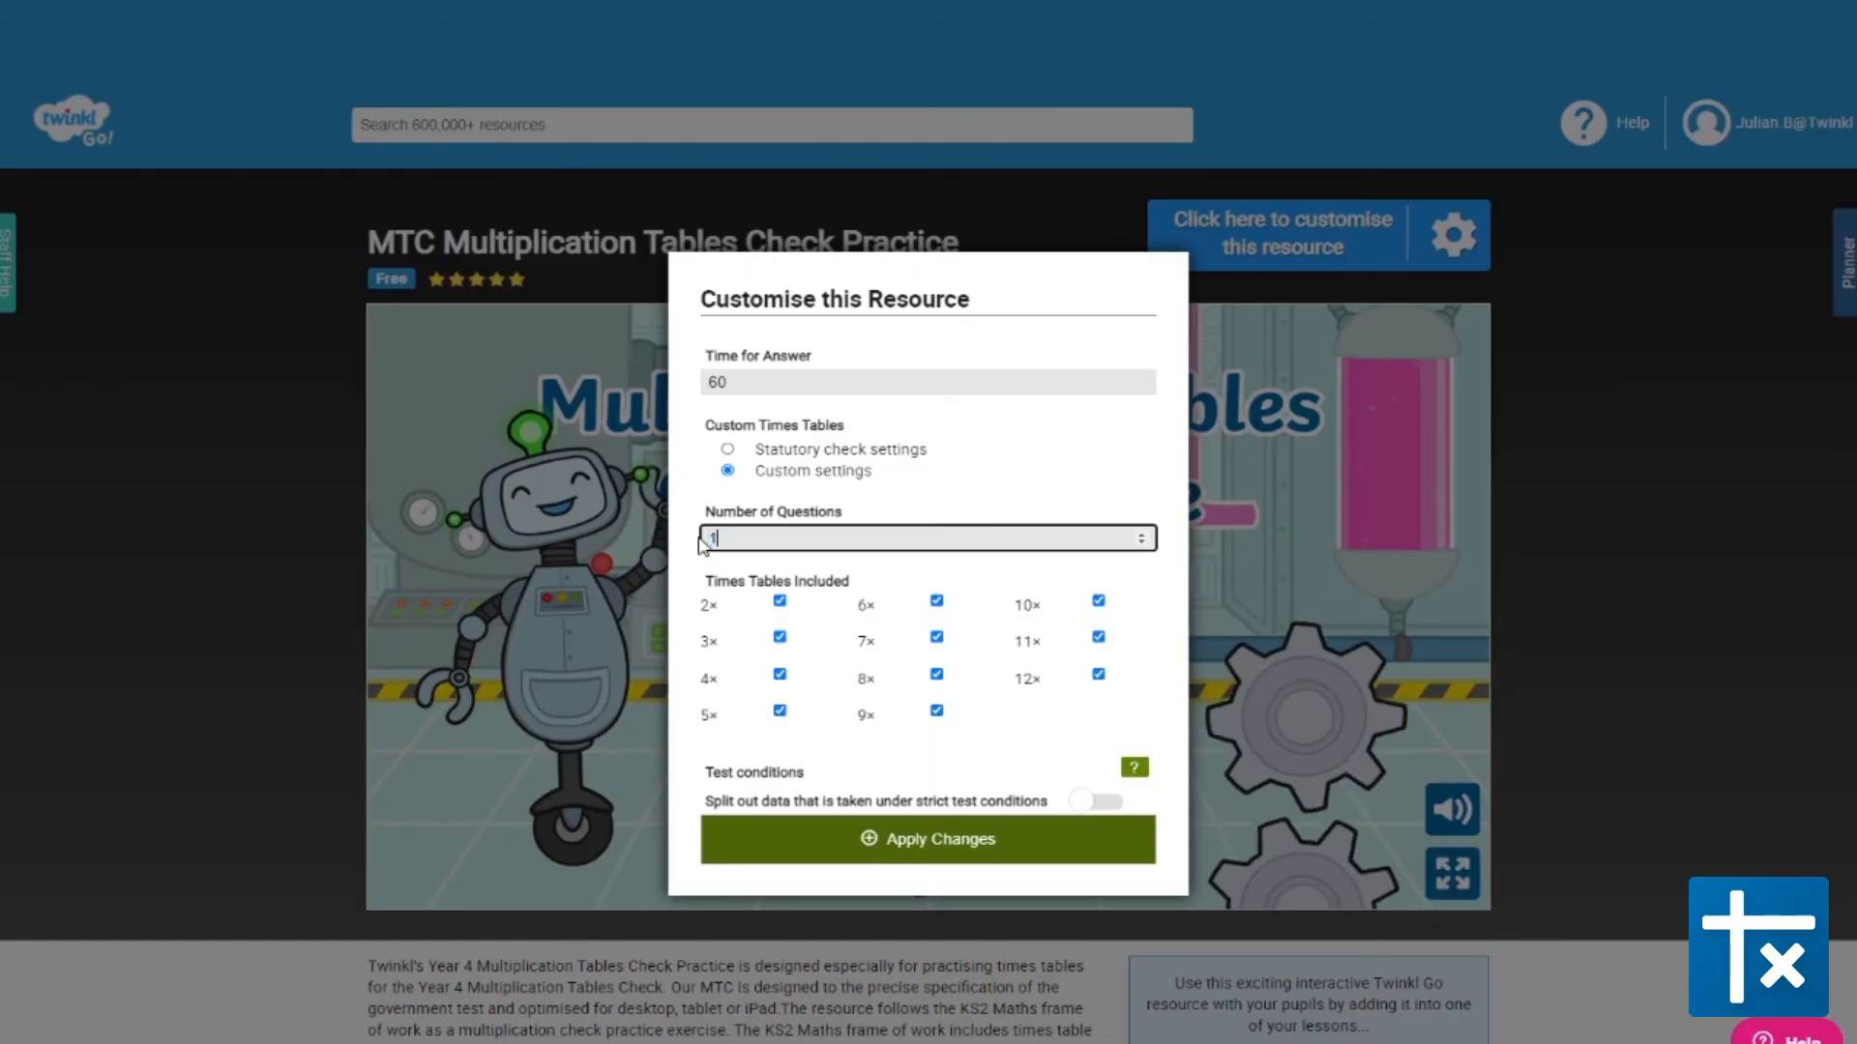
pyautogui.write('0')
# - Untick the 3× and 4× tables from the MTC practice
pyautogui.click(779, 636)
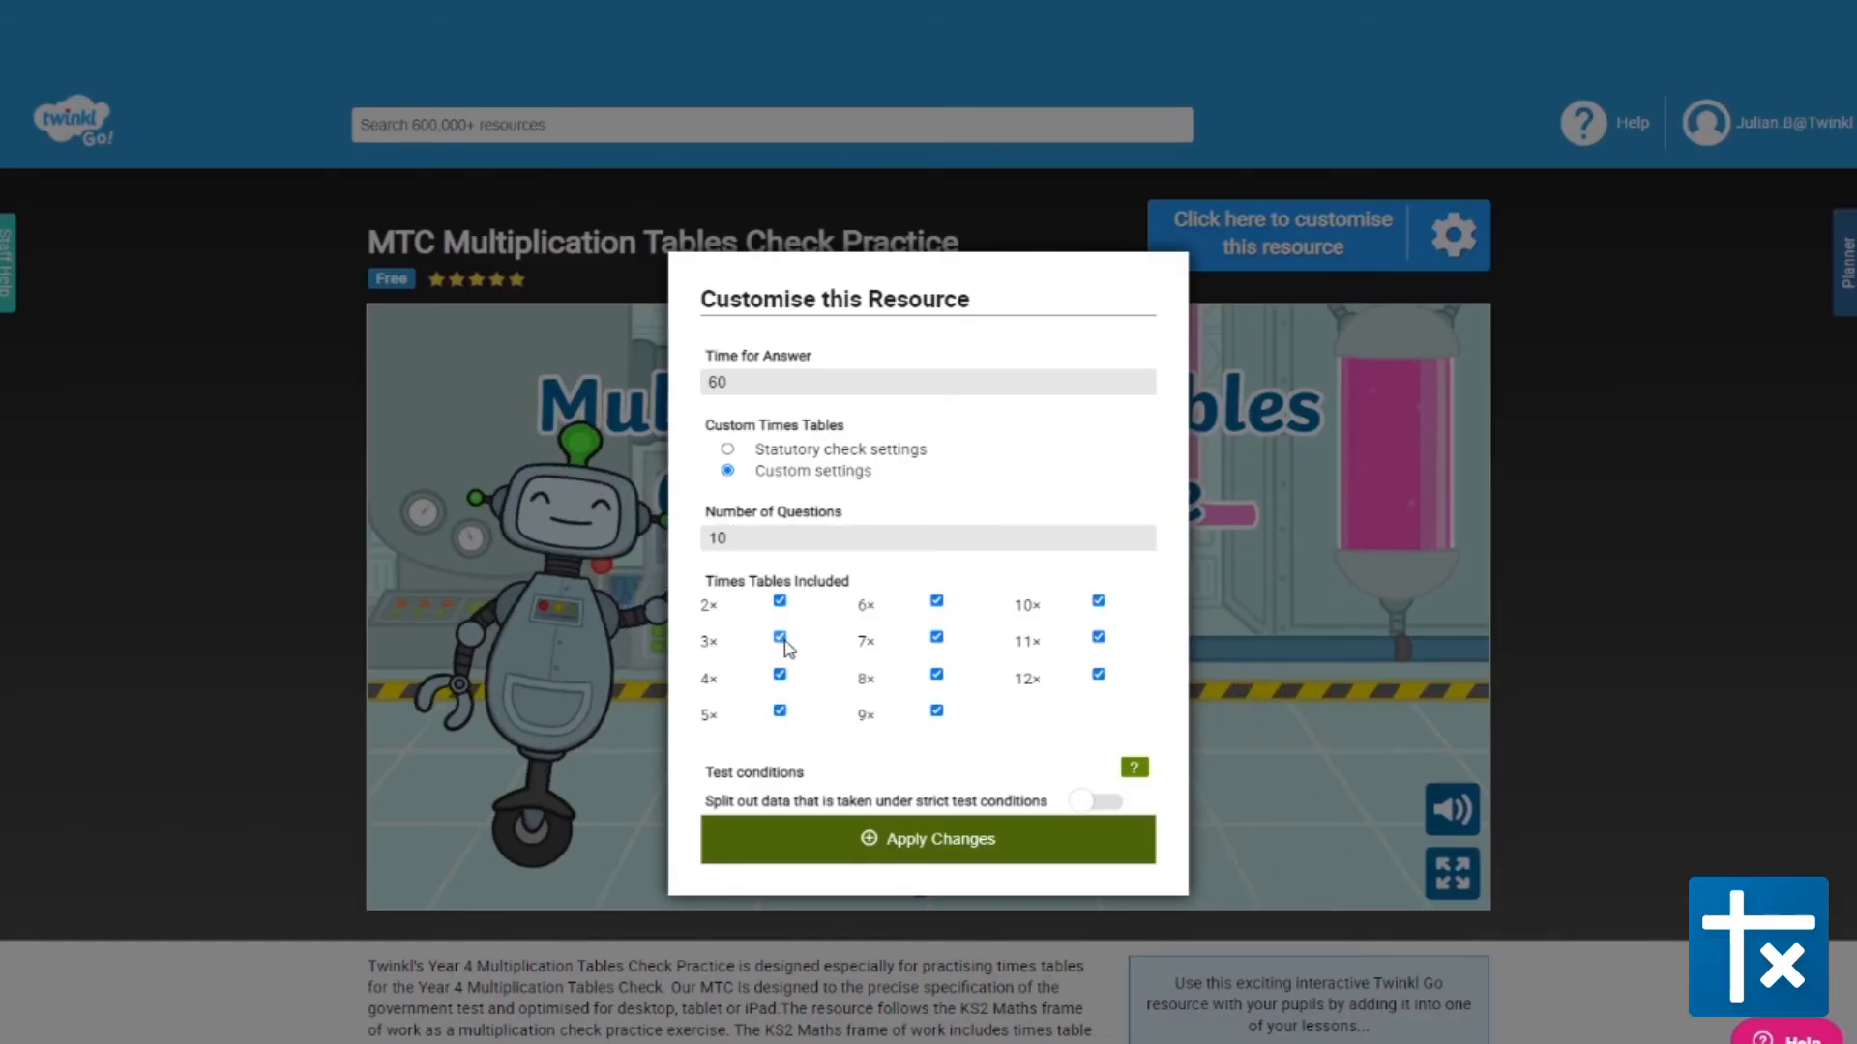
pyautogui.click(779, 674)
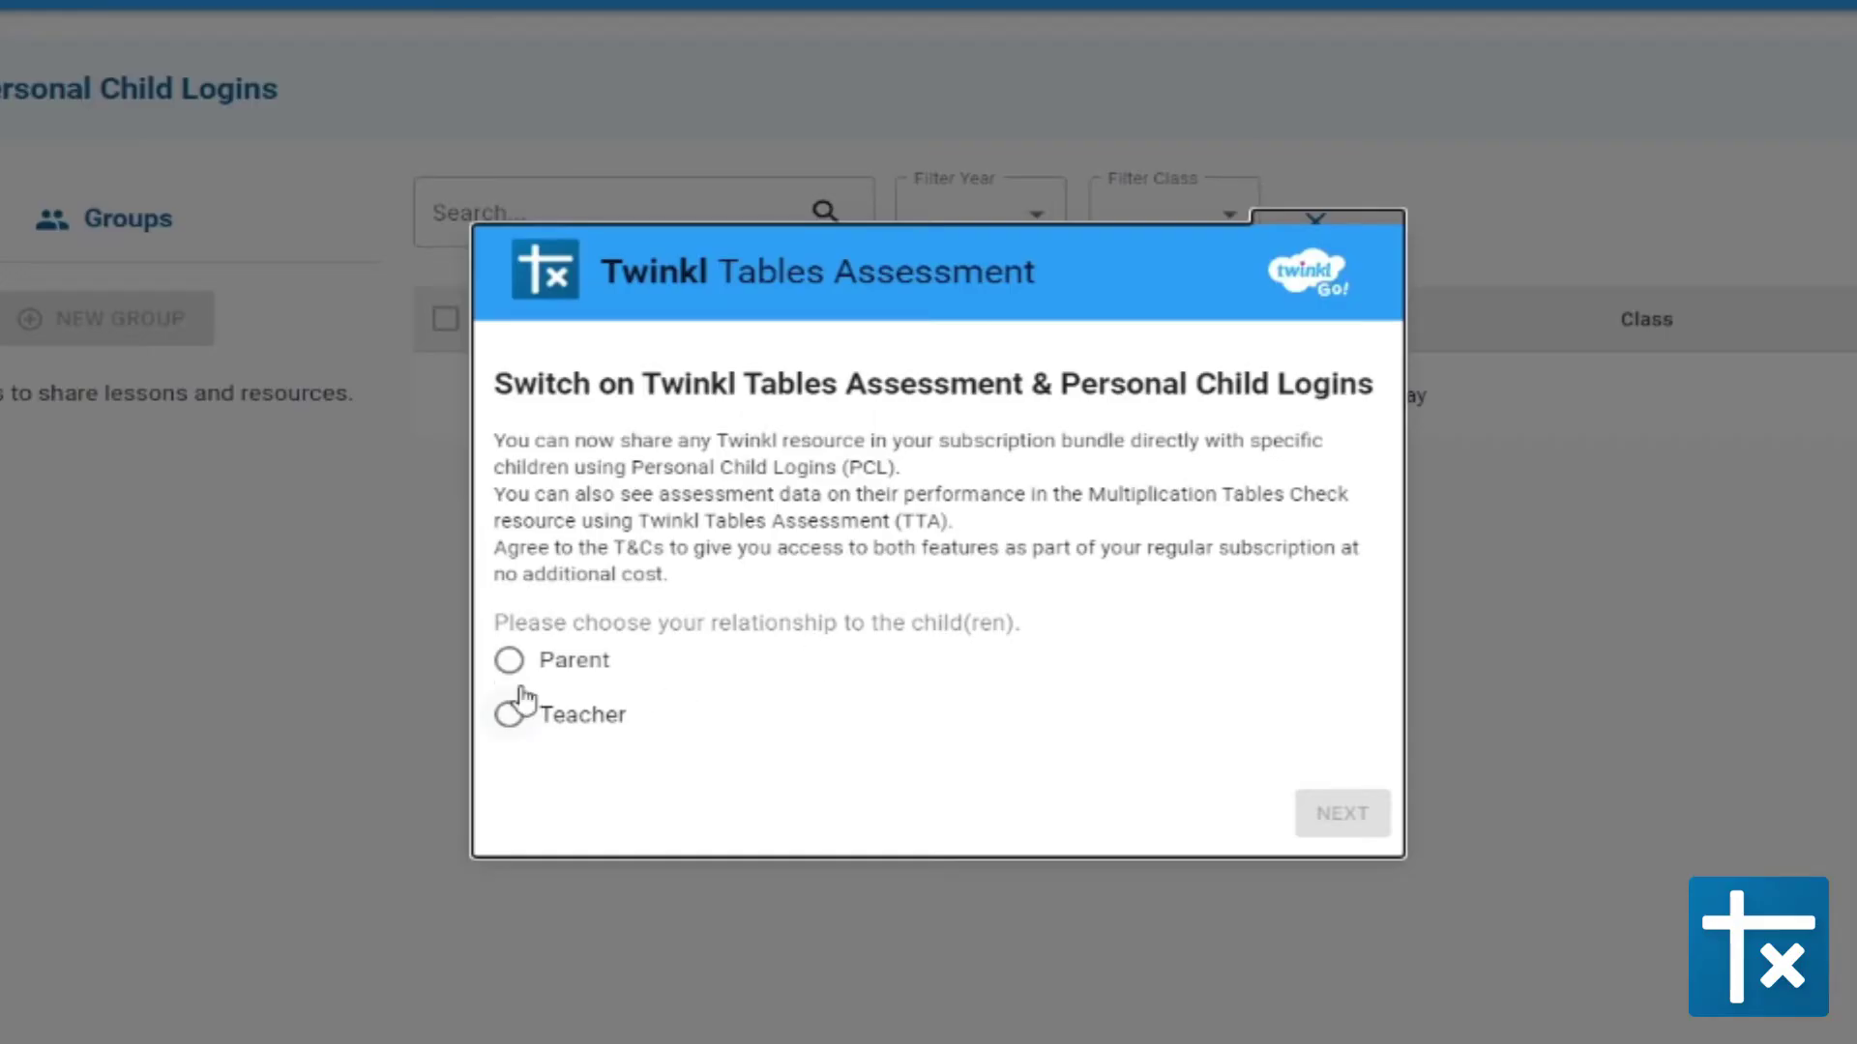
# - Choose Parent in the Switch on dialog and agree to the parent terms
pyautogui.click(512, 661)
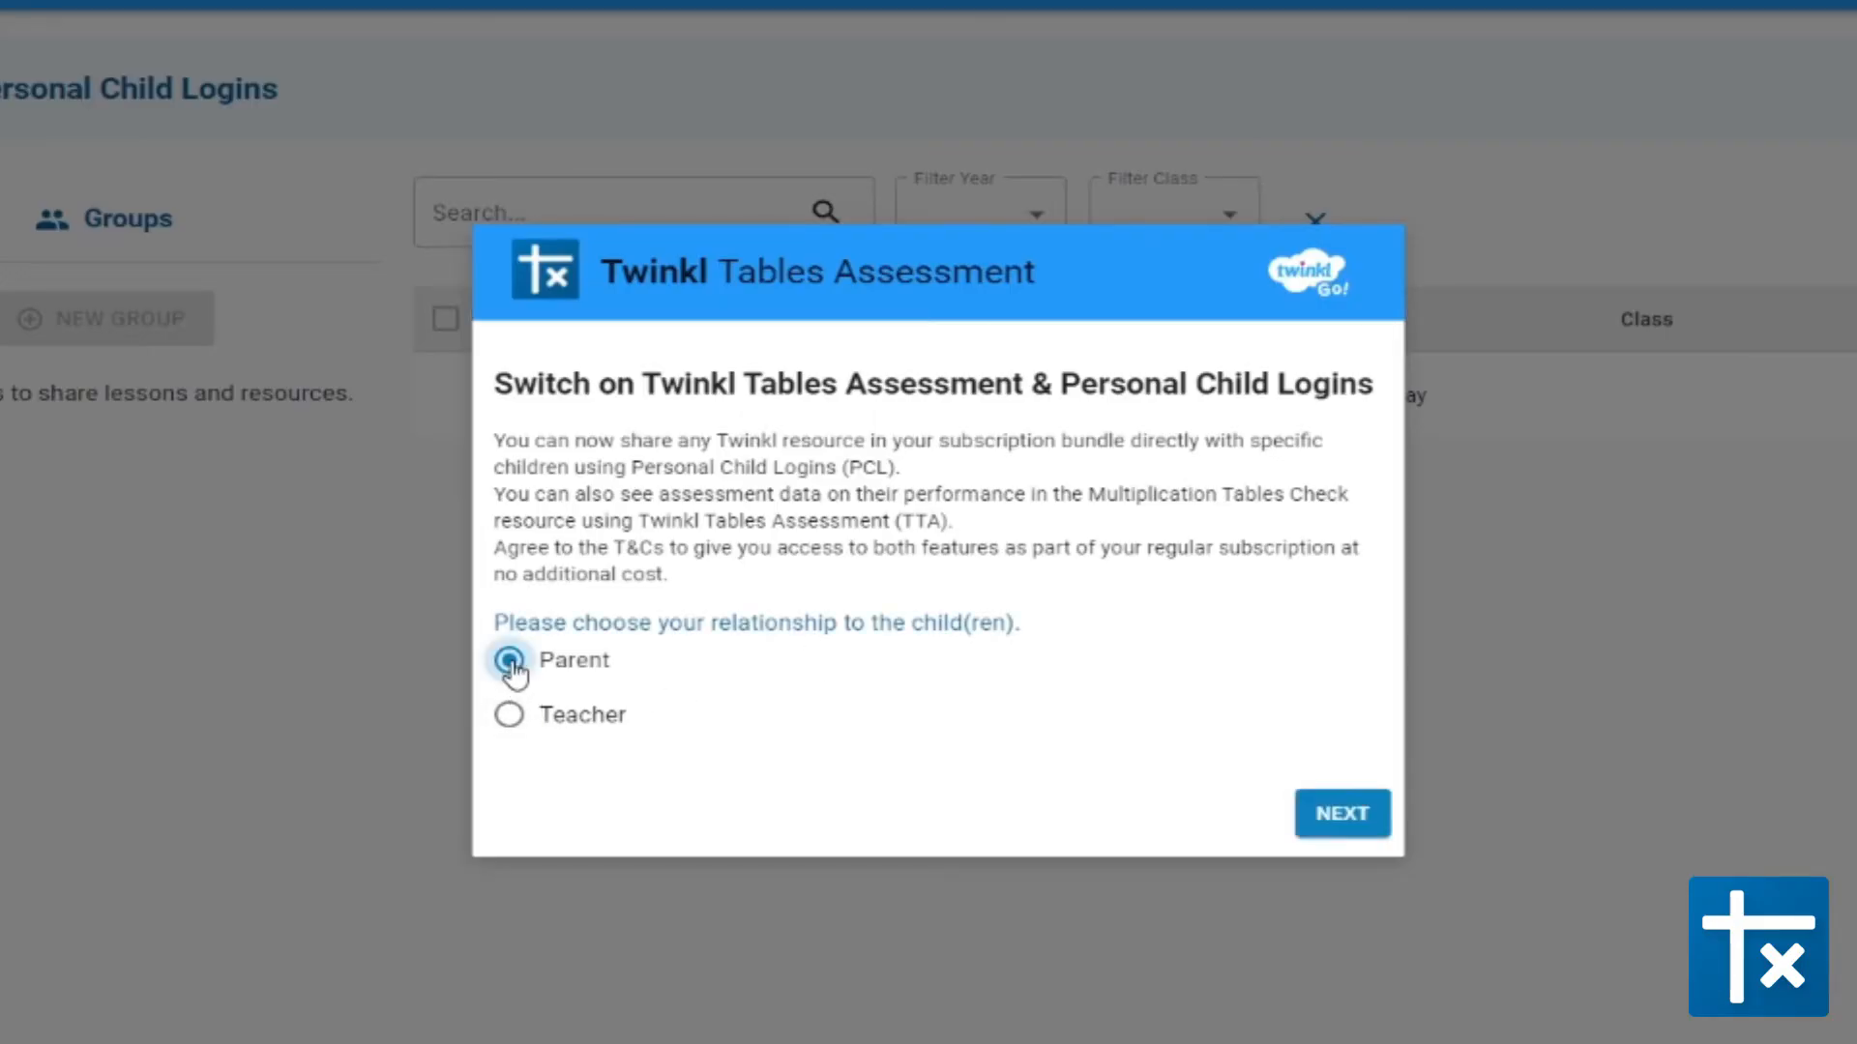
pyautogui.click(1361, 822)
pyautogui.click(1035, 848)
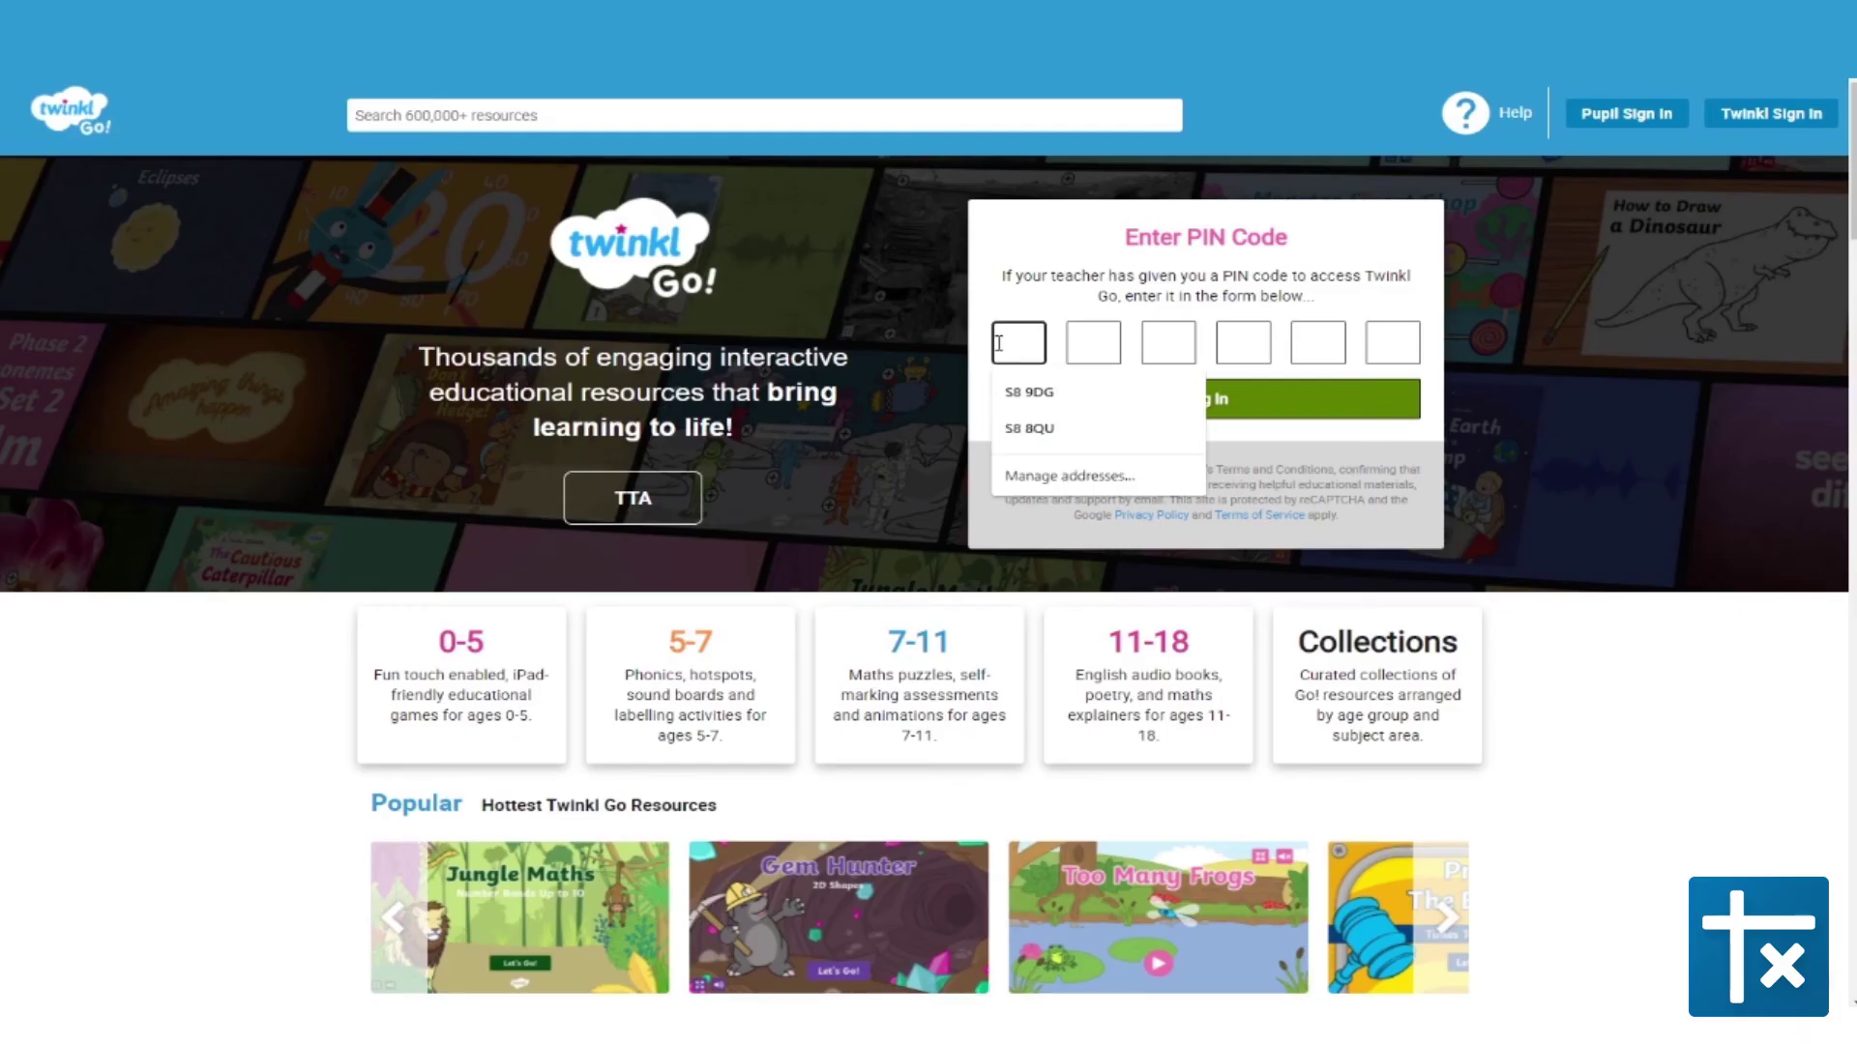
pyautogui.write('jb')
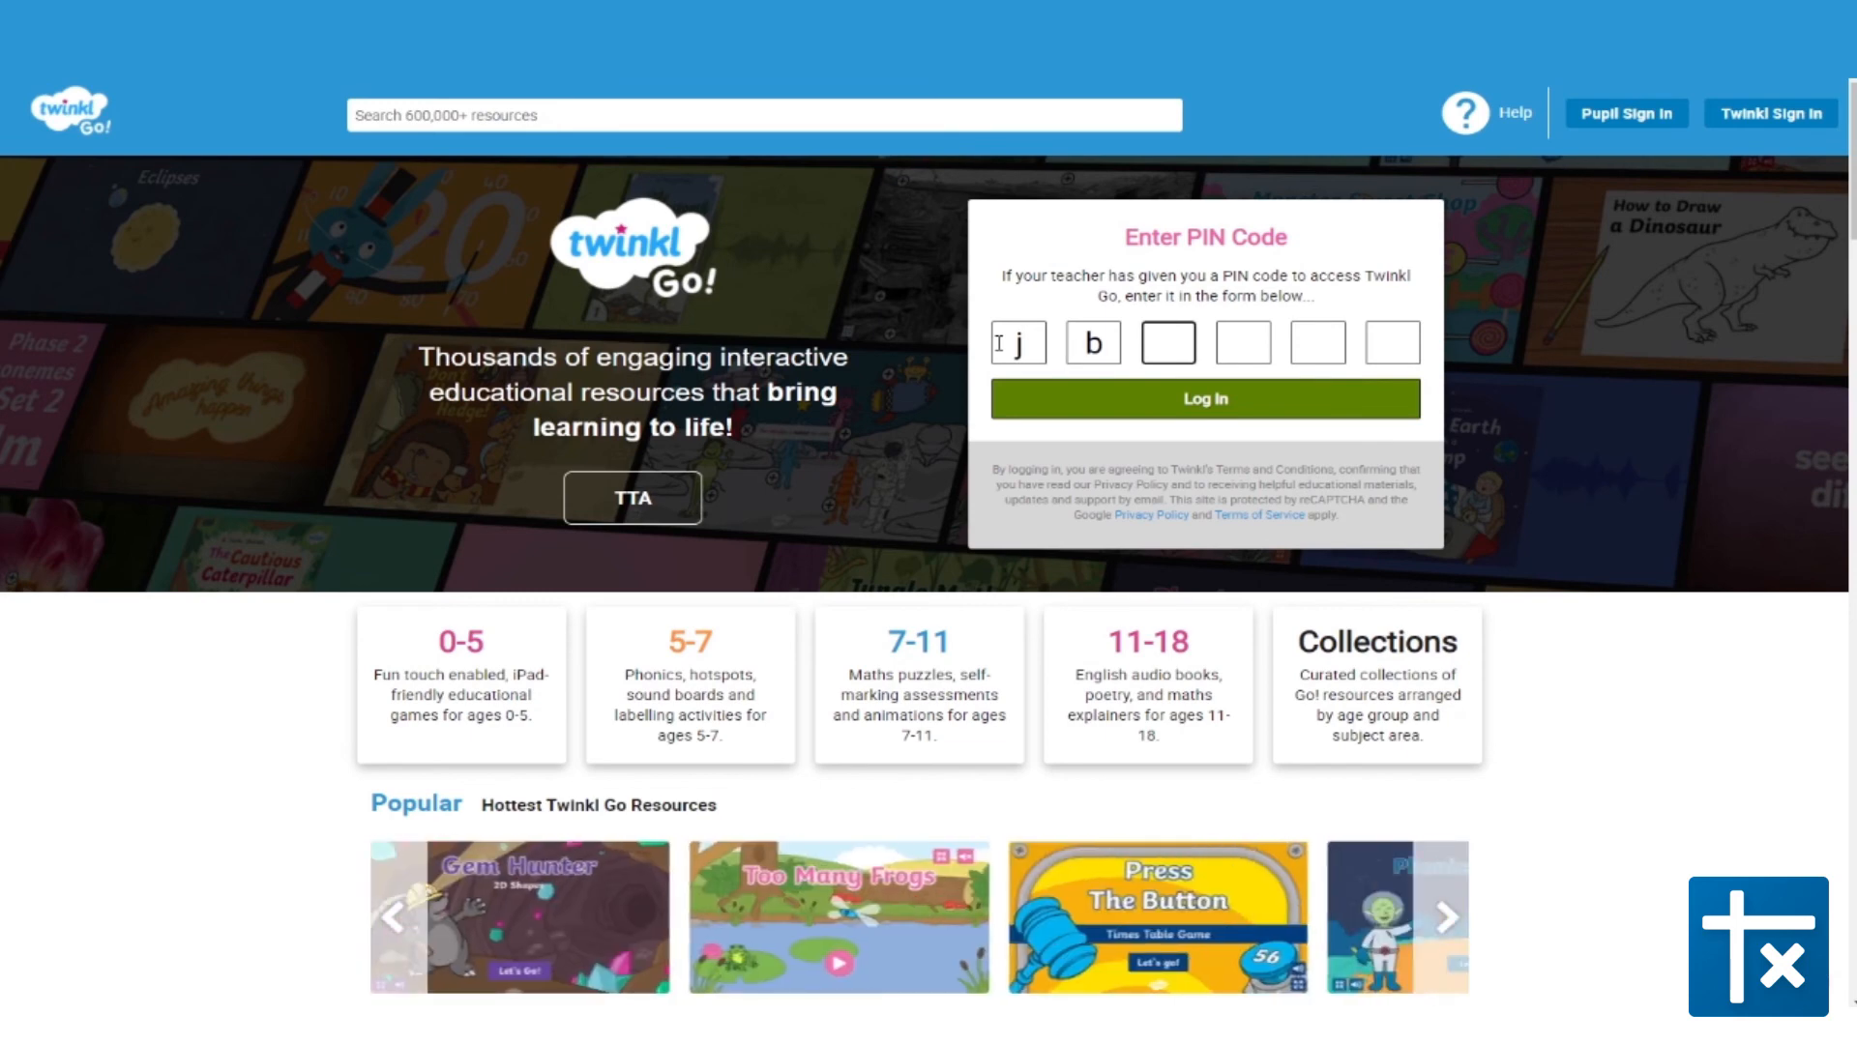